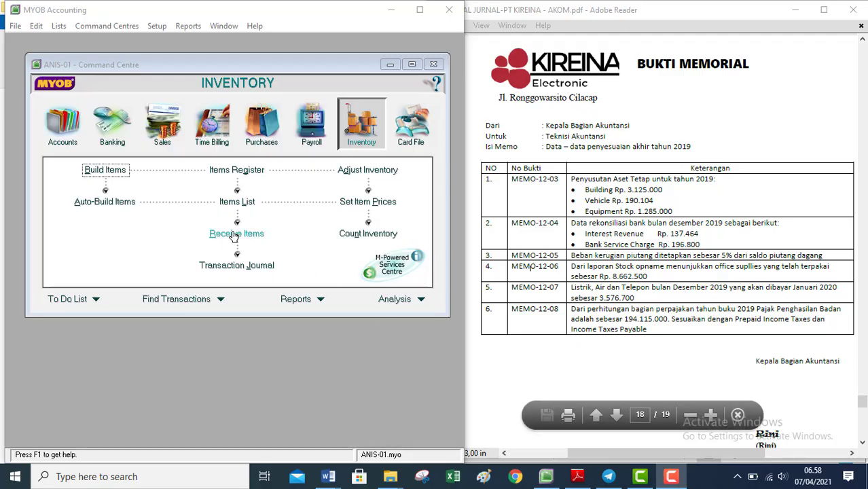
- Open a new general journal entry in the accounts module and arrange its window beside the memo PDF
click(54, 129)
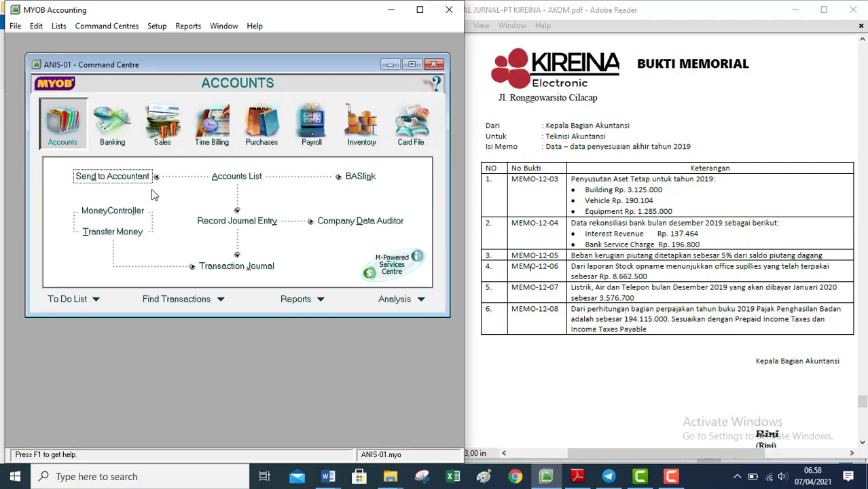
click(210, 223)
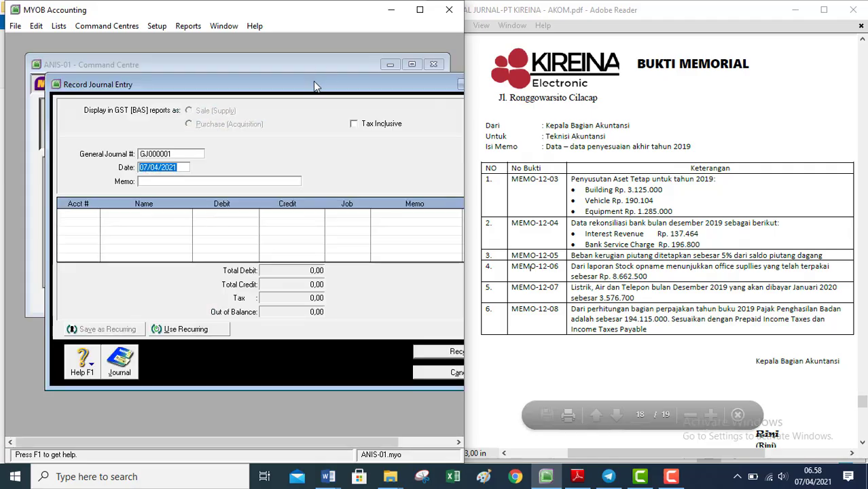
drag(314, 85, 276, 76)
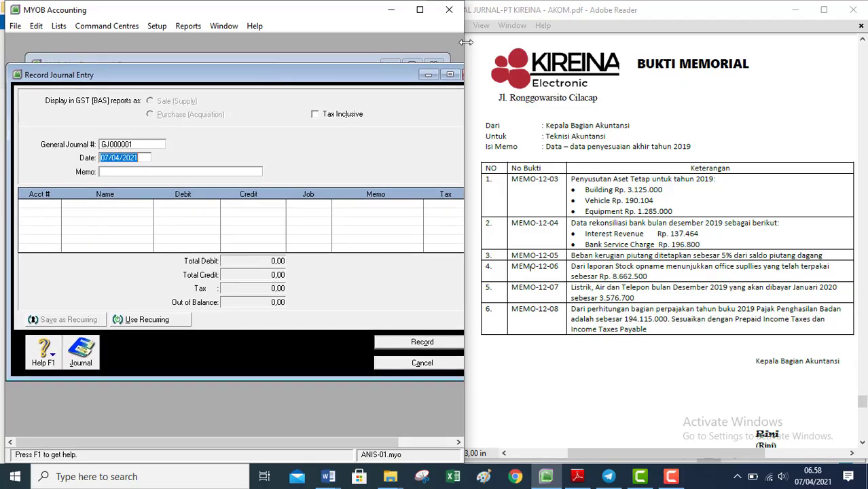
drag(466, 42, 479, 42)
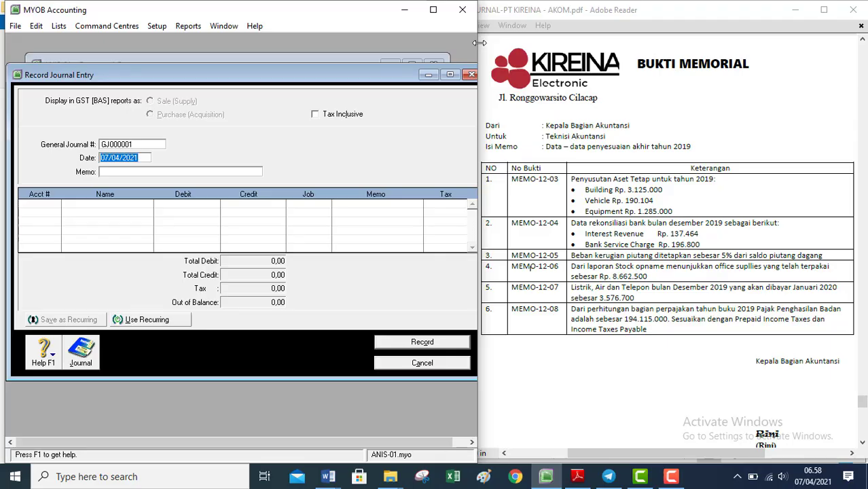
- Switch to Adobe Reader and highlight item 2, MEMO-12-04, with its interest revenue and bank service charge data
click(564, 365)
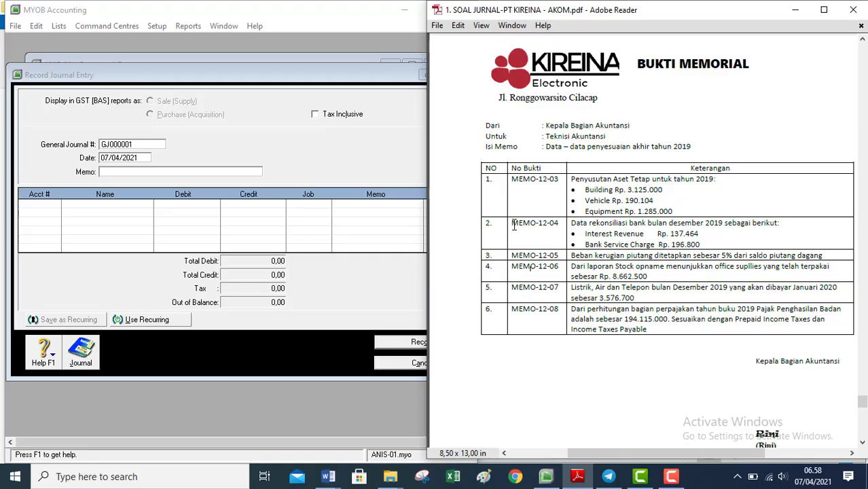
drag(486, 224, 707, 236)
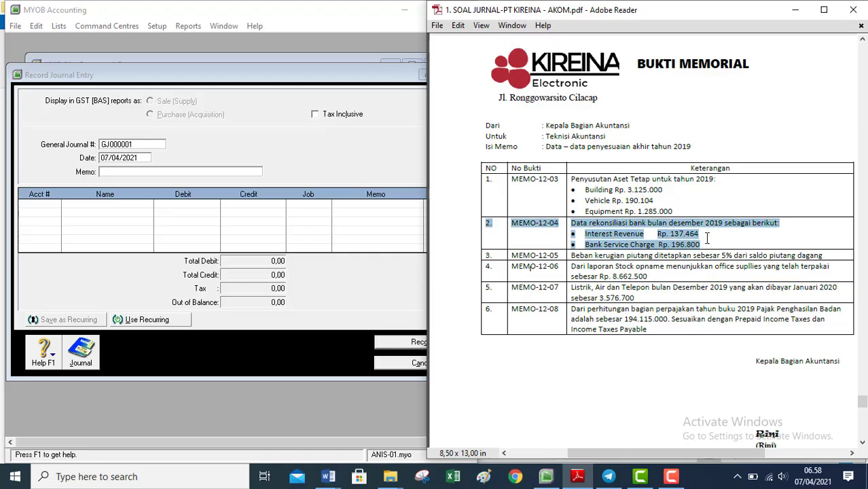
right_click(677, 234)
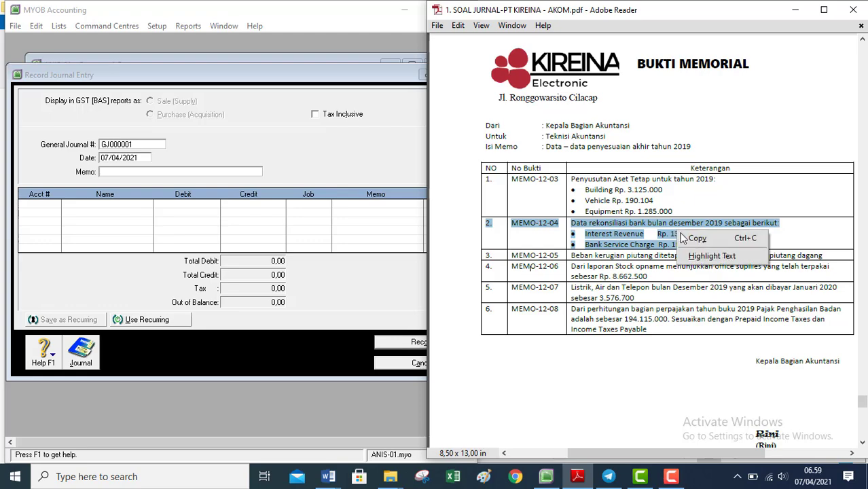
click(704, 261)
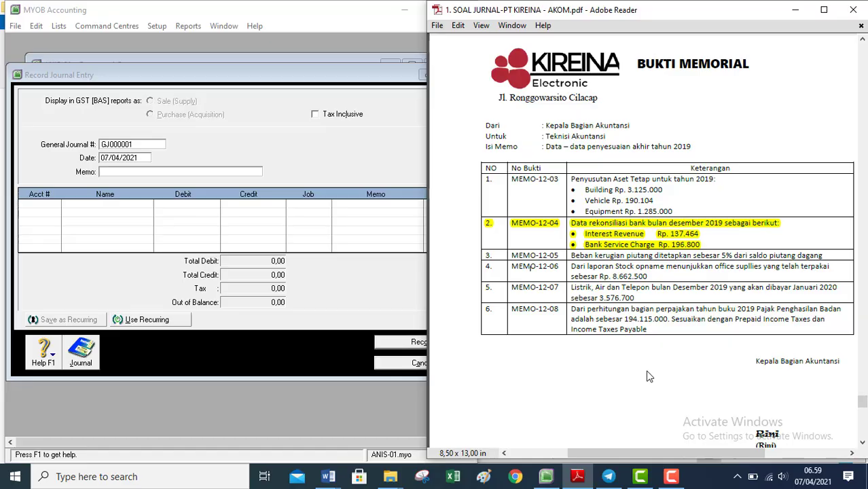
- Back in MYOB, fill in the journal header with number BM12-3, date 31/12/2019 and memo ADJ-1
click(127, 145)
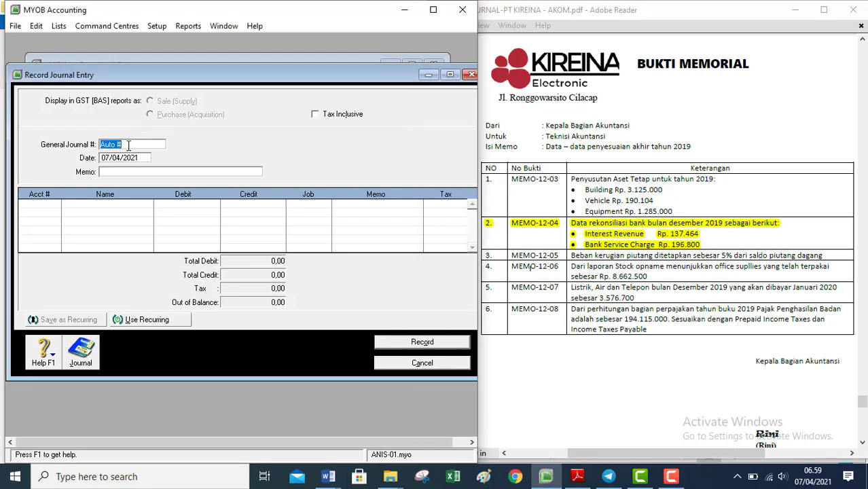
text(BM12-3)
click(142, 157)
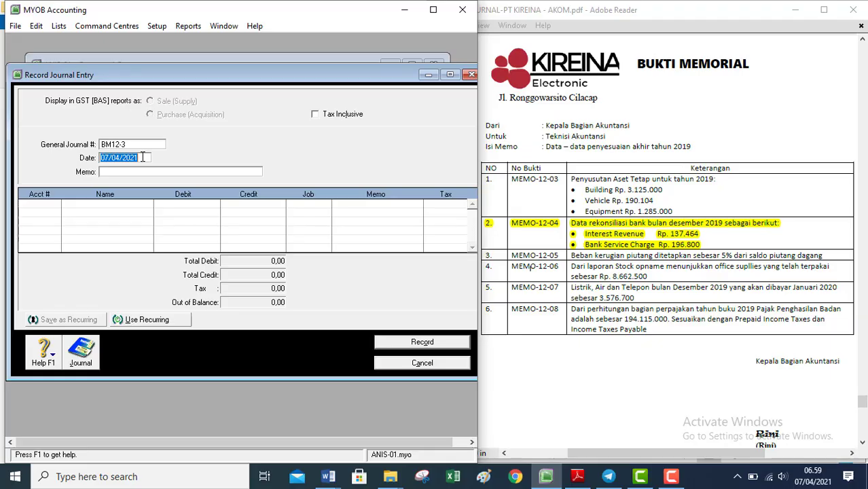
key(BackSpace)
text(31)
text(/12)
text(/201)
text(9)
key(Tab)
text(ADJ-1)
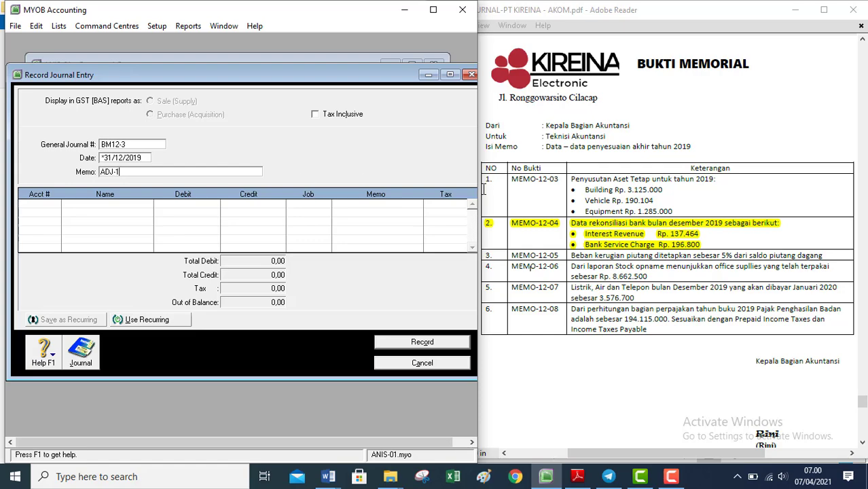
- Add the expense account 6-1500 DEPRECIATION EXP as the first line of the journal entry
click(49, 204)
text(6)
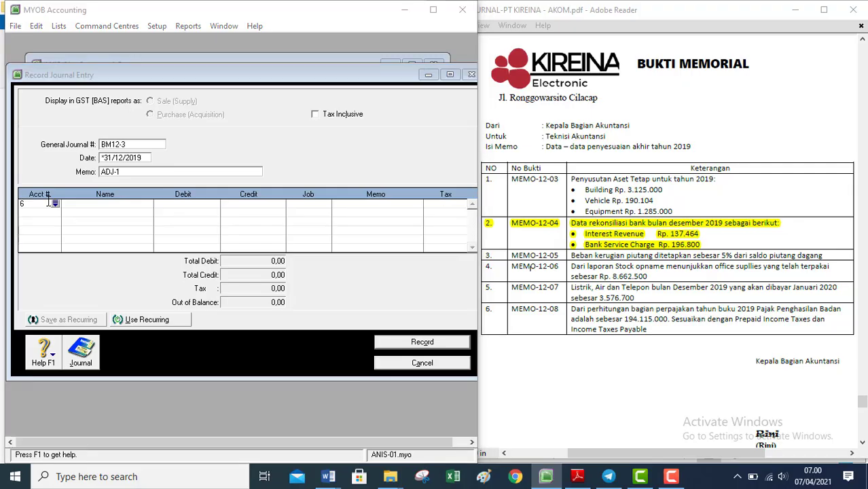
key(Tab)
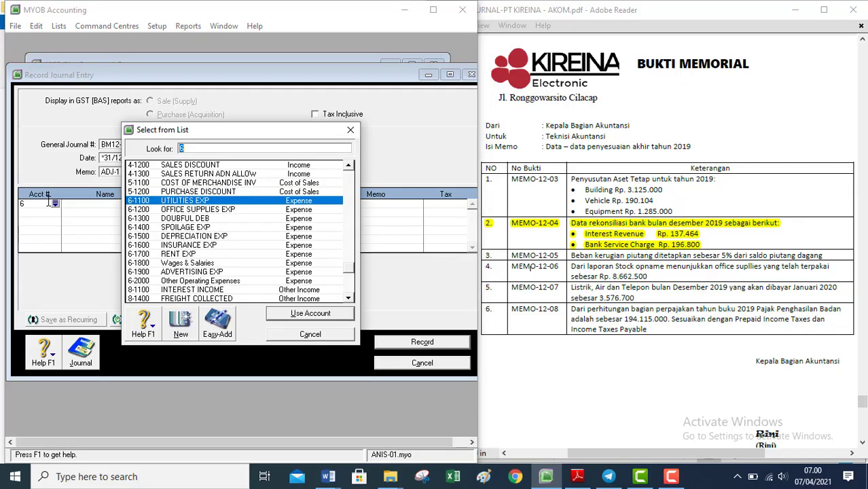
double_click(202, 237)
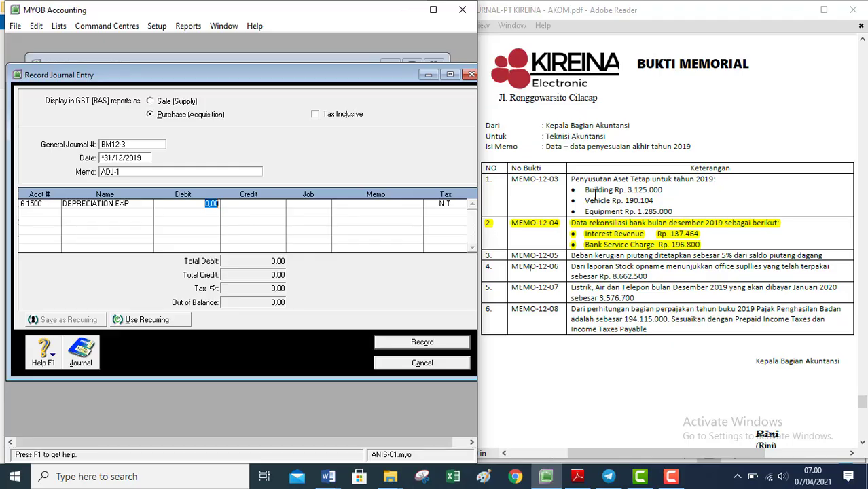
- Add account 1-3201 ACC DEPR BUILDING on the second line with a credit of 3.125.000
click(48, 212)
text(1)
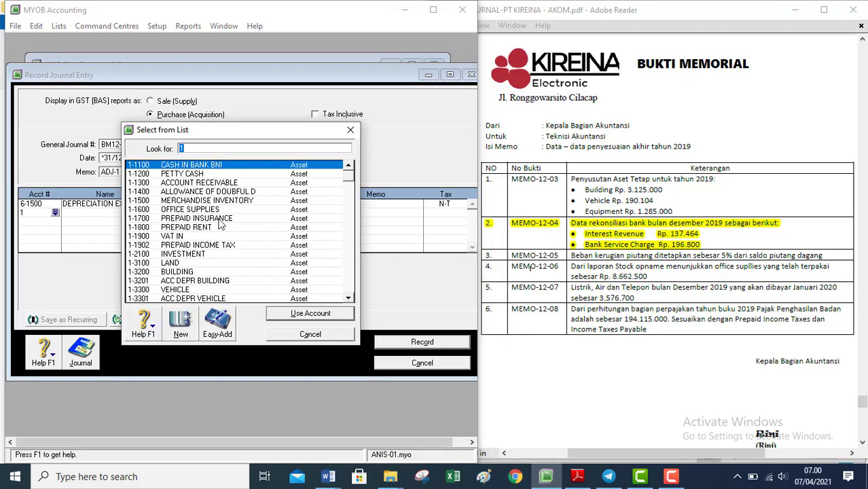
double_click(205, 282)
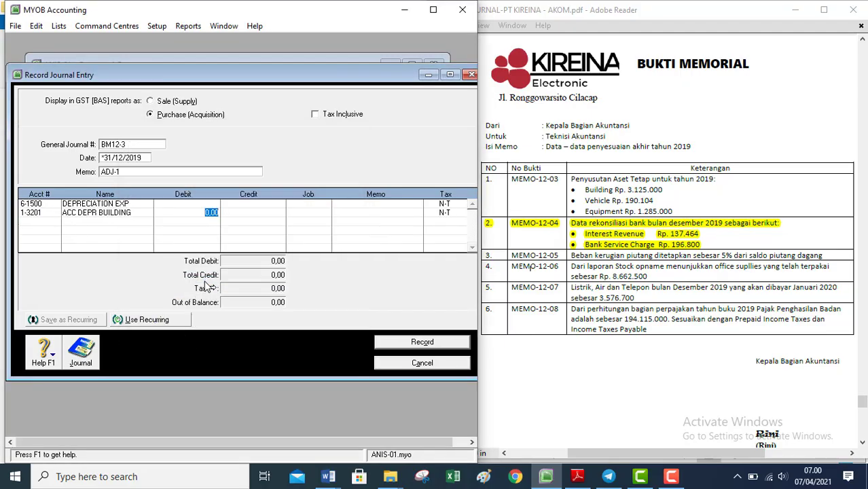
click(251, 211)
drag(663, 191, 630, 194)
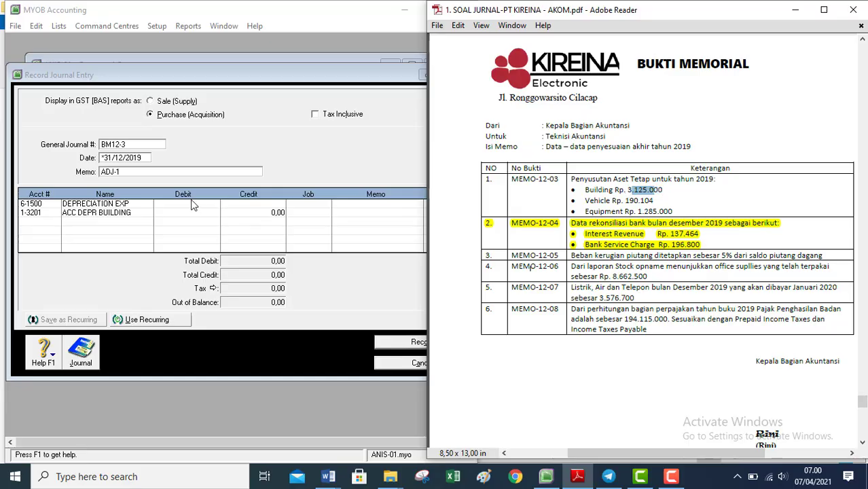
click(253, 223)
text(312)
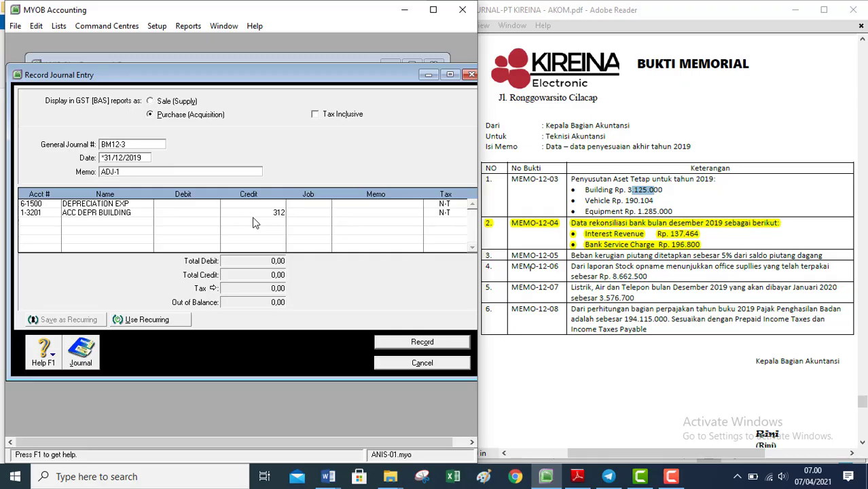
text(5000)
- Add account 1-3301 ACC DEPR VEHICLE on the third line, clear its automatic debit and credit 190.104
click(48, 228)
text(1)
key(Tab)
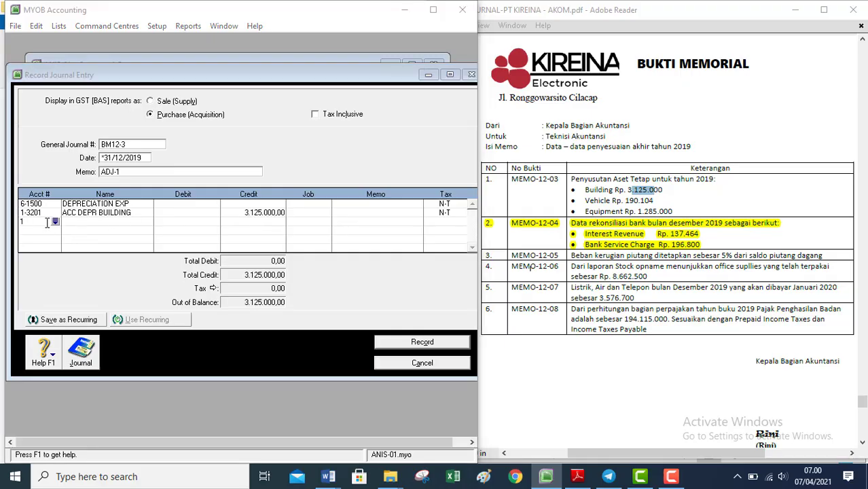
double_click(172, 298)
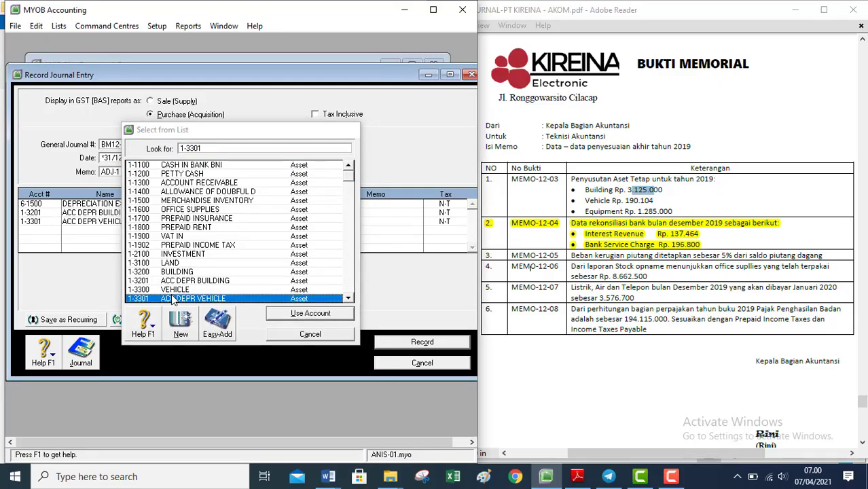
key(Tab)
key(Tab)
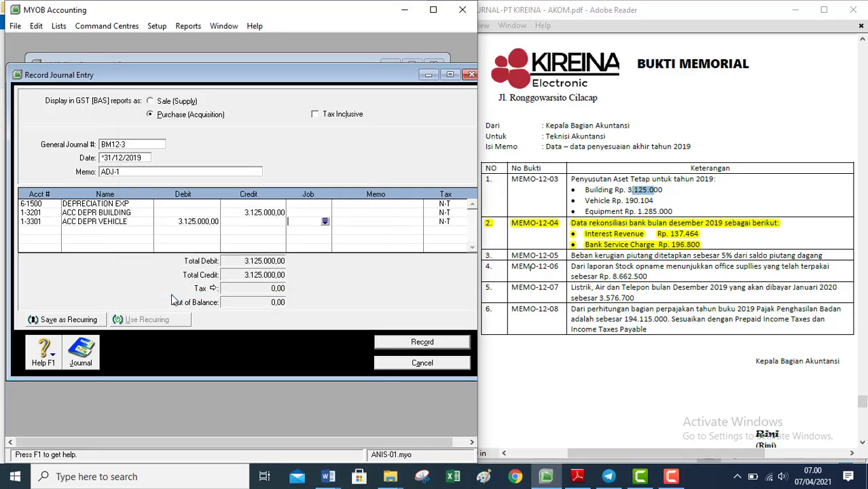
click(184, 220)
key(BackSpace)
key(Tab)
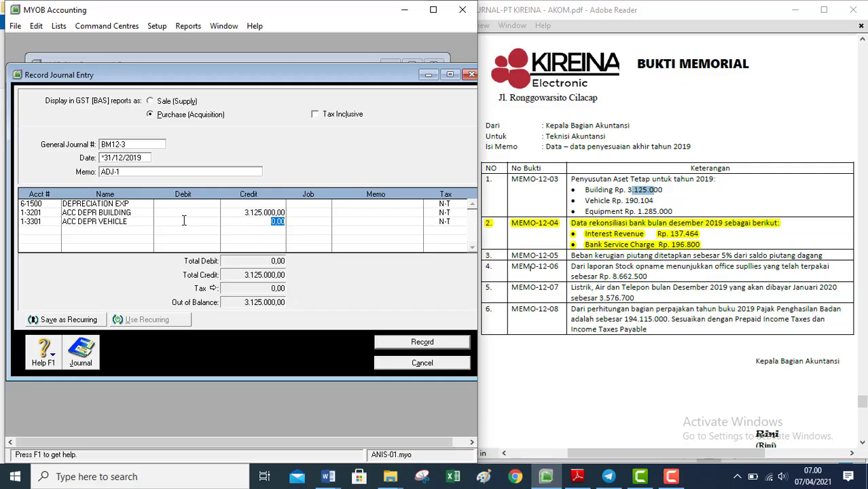
text(190.104)
- Add account 1-3401 ACC DEPR EQUIPMENT on the fourth line, clear its automatic debit and credit 1.285.000
click(56, 231)
text(1)
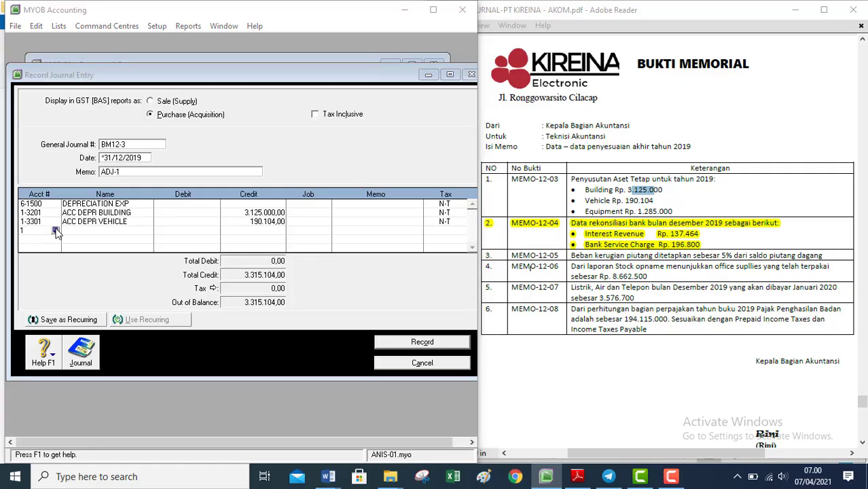
click(350, 267)
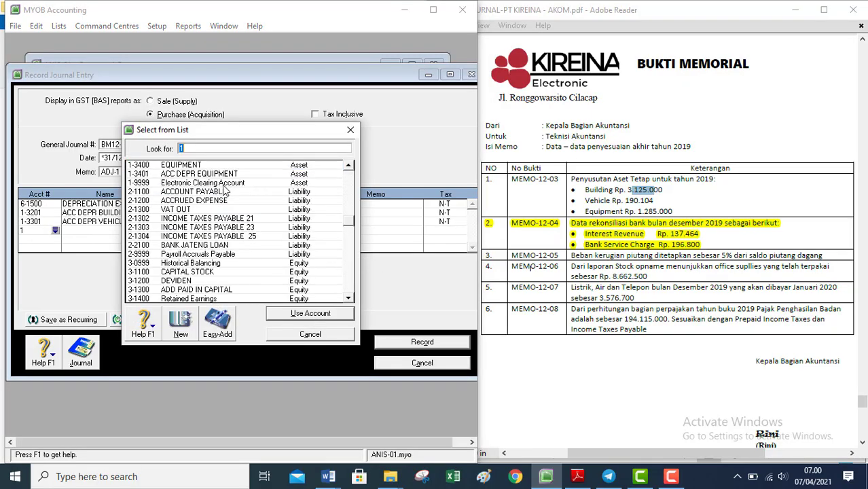
double_click(221, 175)
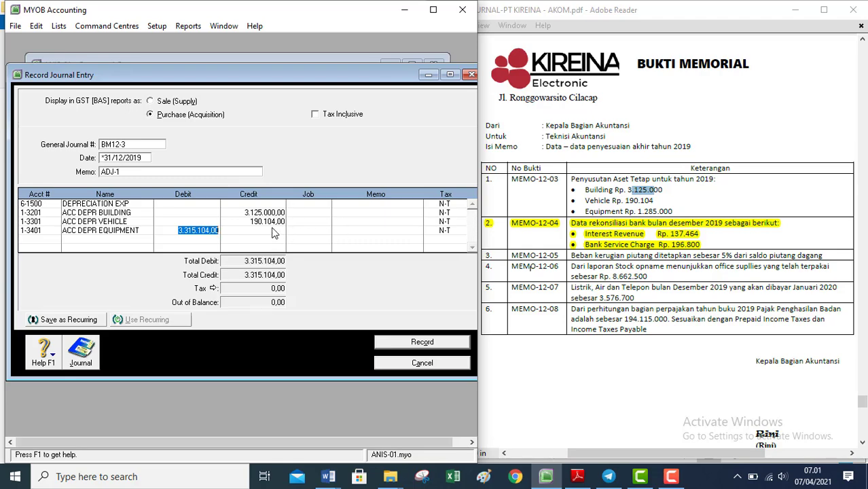
key(Delete)
key(Tab)
text(1)
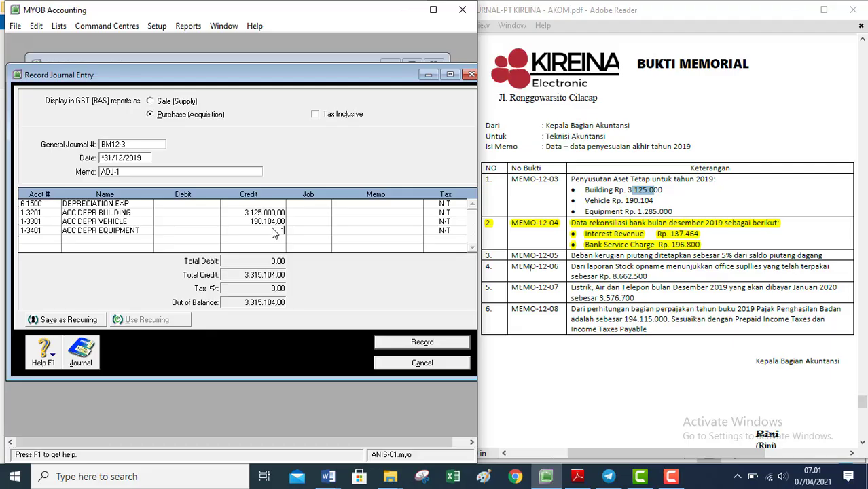
text(285000)
key(Return)
- Set the debit of the DEPRECIATION EXP line to 4.600.104
click(182, 204)
text(4600104)
key(Return)
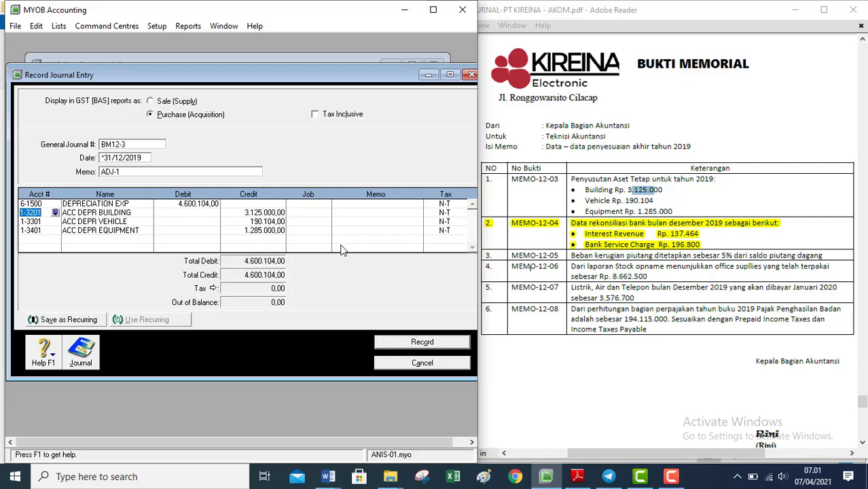
- Review the recap of journal entry BM12-3, record it and leave the journal entry window
key(ctrl+r)
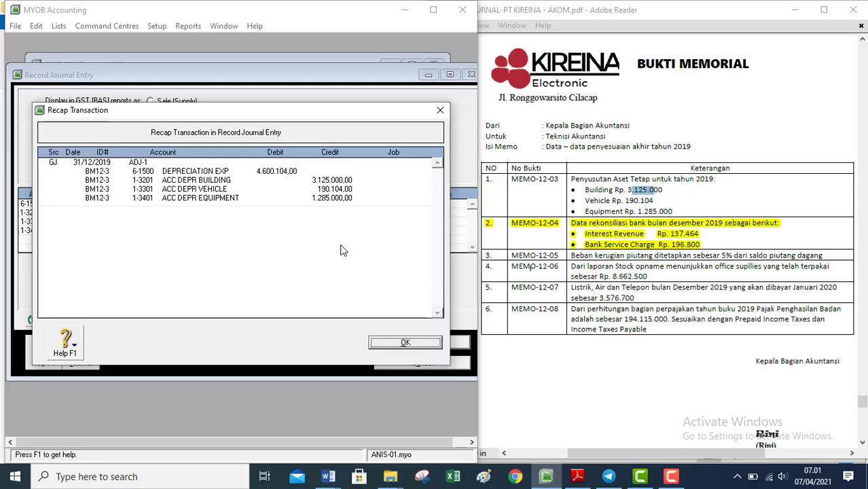
click(404, 345)
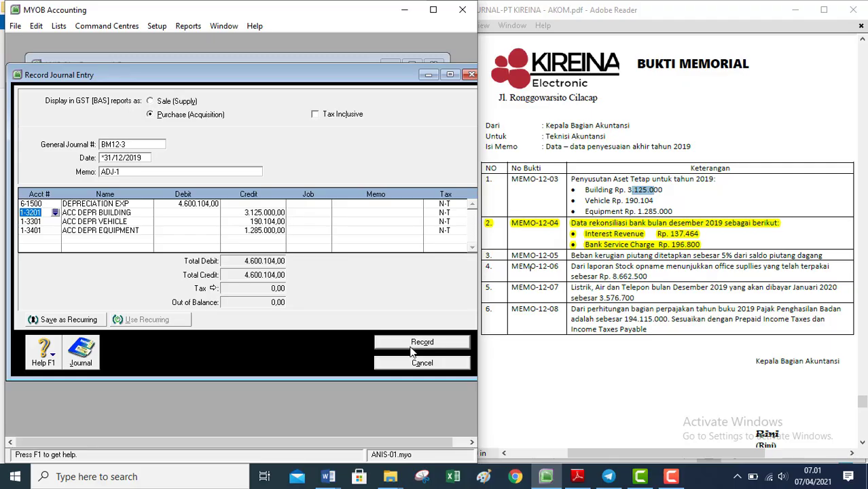
click(411, 342)
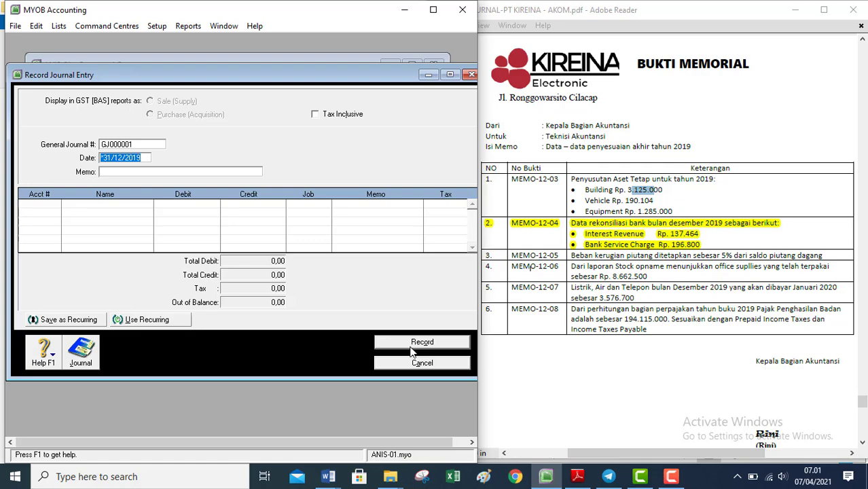
click(410, 346)
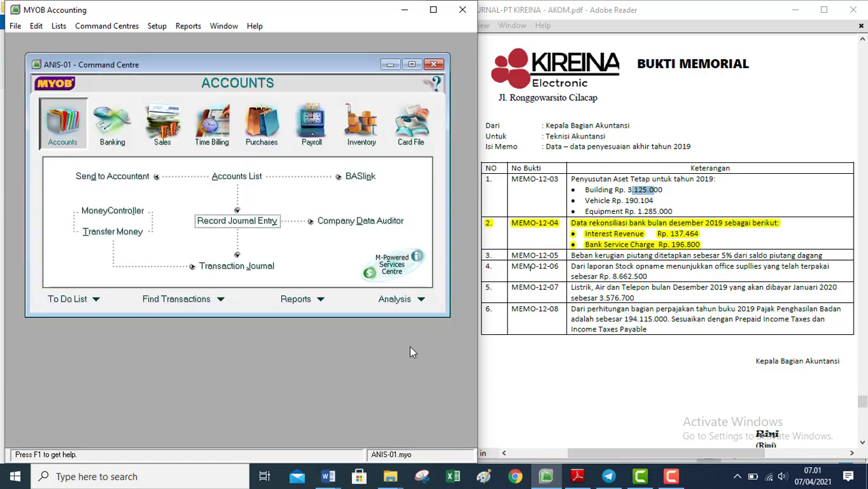
- Reconcile account 1-1100 CASH IN BANK BNI with a bank statement date of 31/12/2019
click(112, 137)
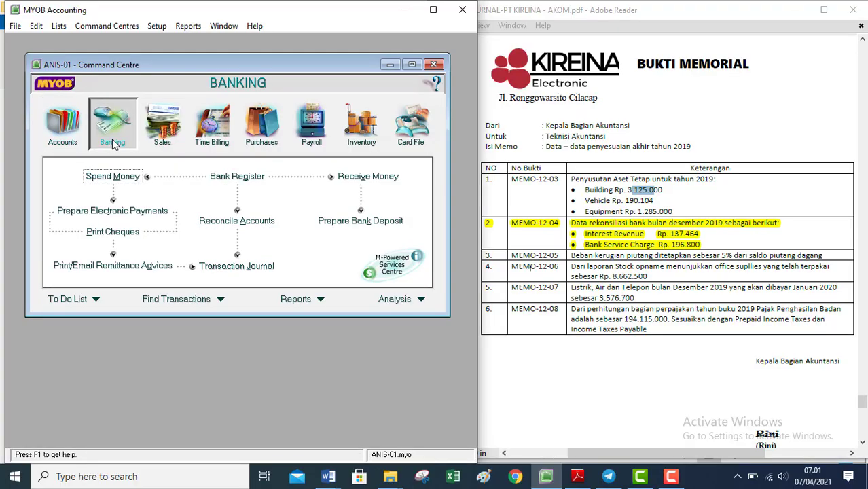
click(211, 221)
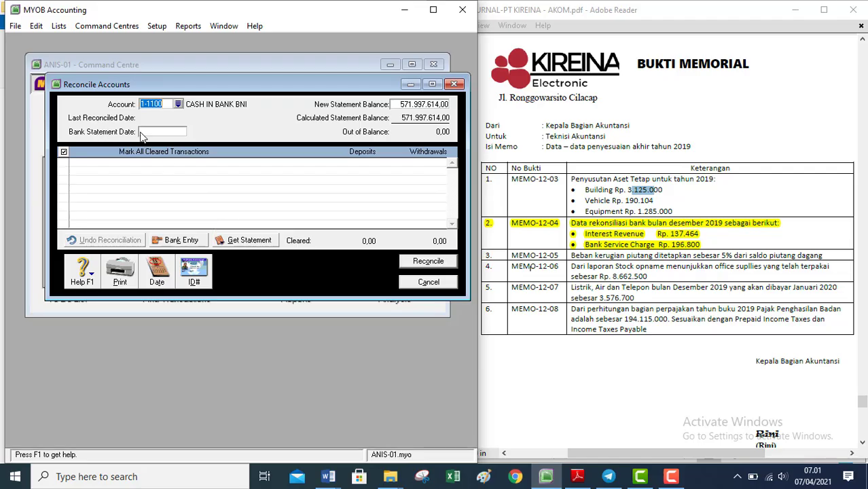
click(162, 131)
text(31/12/19)
key(Tab)
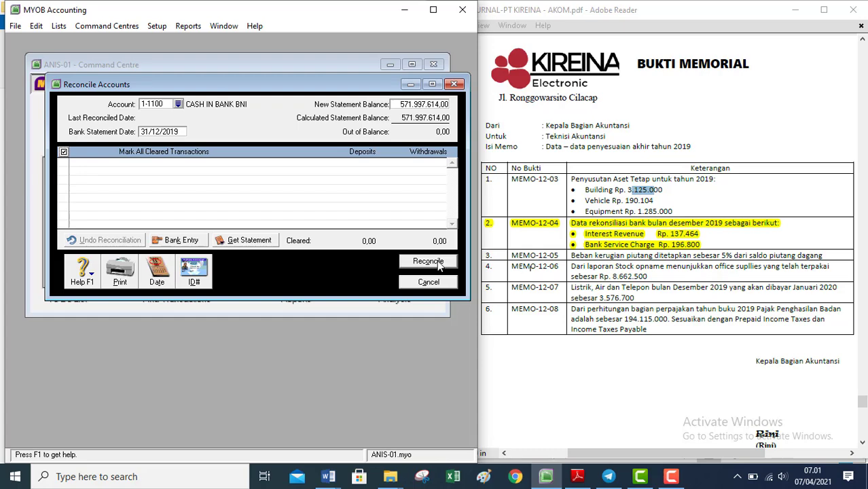
click(425, 264)
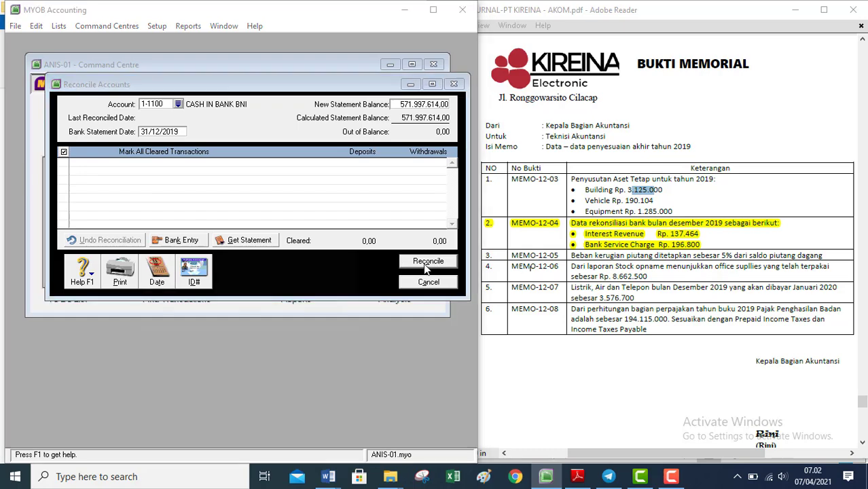
click(324, 314)
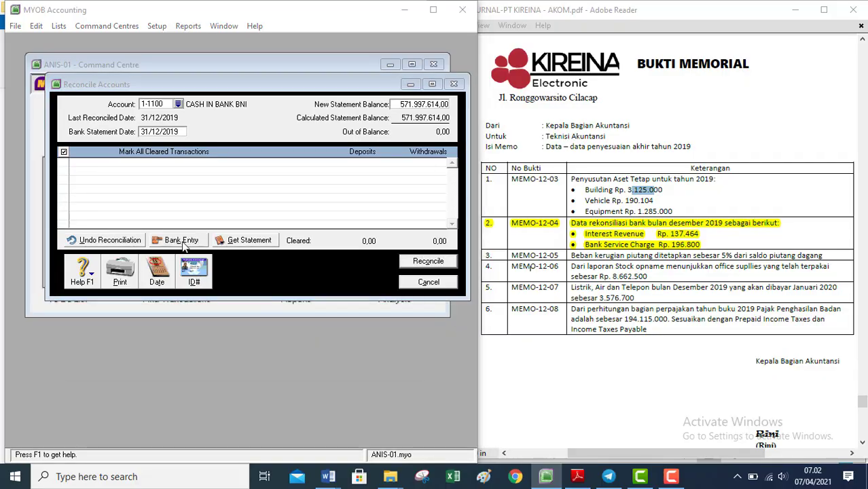
- Start a bank entry from the reconciliation with a service charge of 196.800 and ID BM1204
click(180, 241)
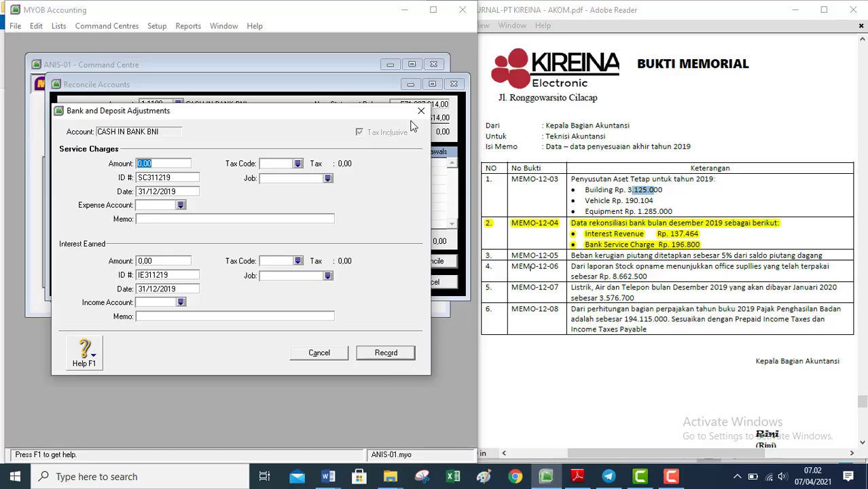
click(391, 354)
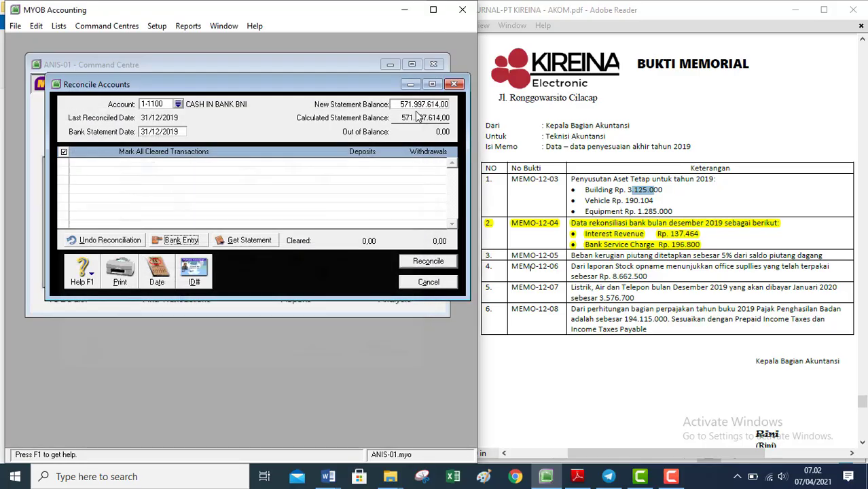
click(180, 241)
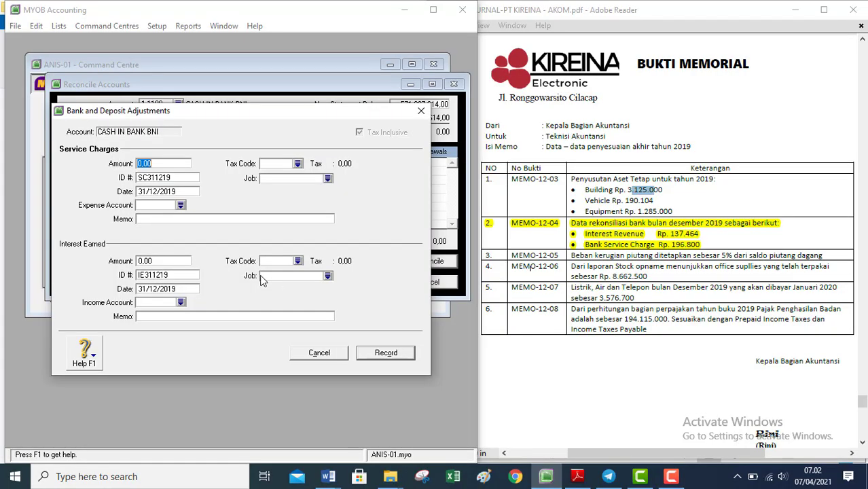
text(196800)
key(Tab)
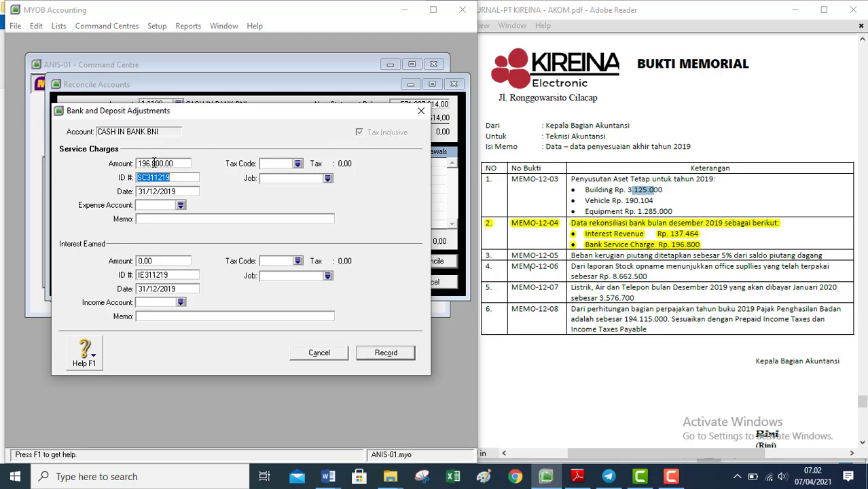
text(BM1204)
key(Tab)
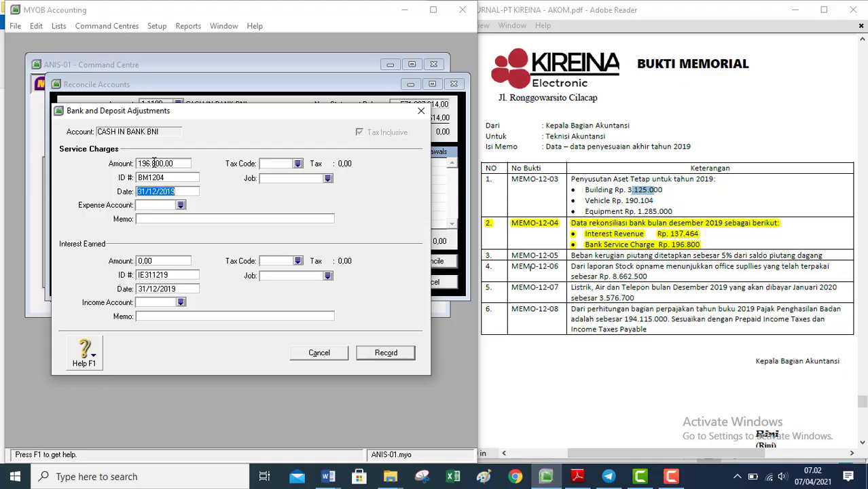
- Mark the service charge date as *31/12/2019, assign expense account 8-2200 BANK SERVICE CHARGE and enter the memo ADJ-2
key(Left)
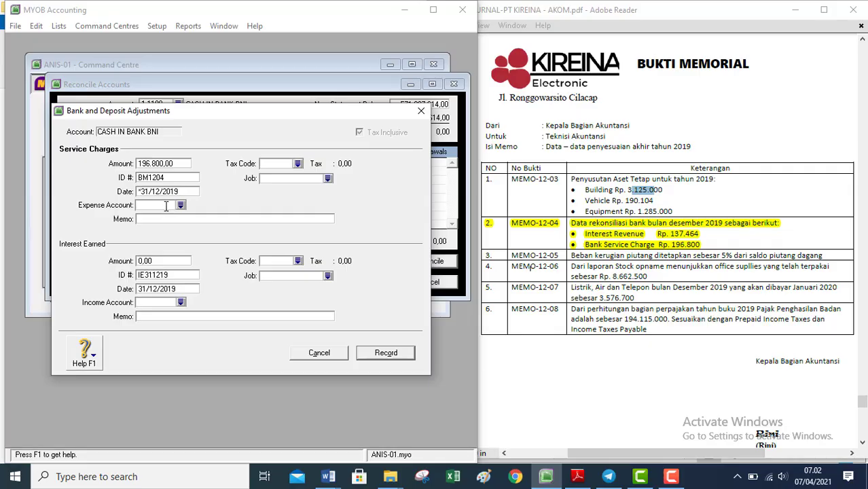
text(8)
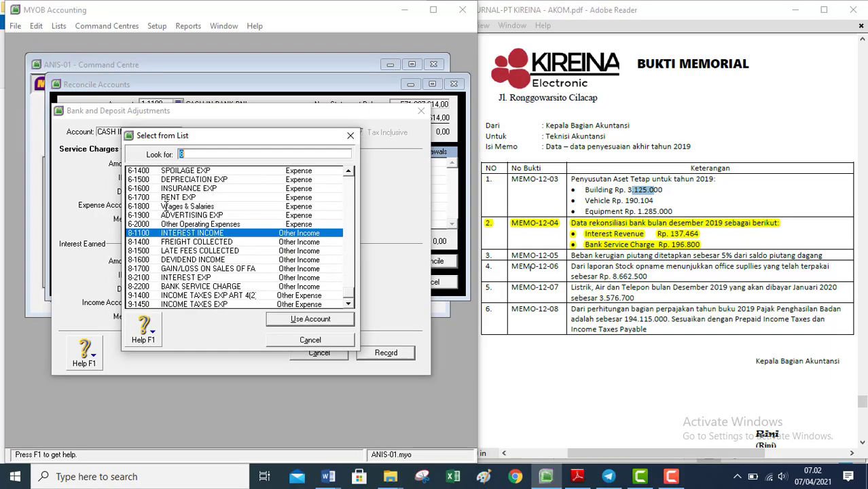
double_click(206, 286)
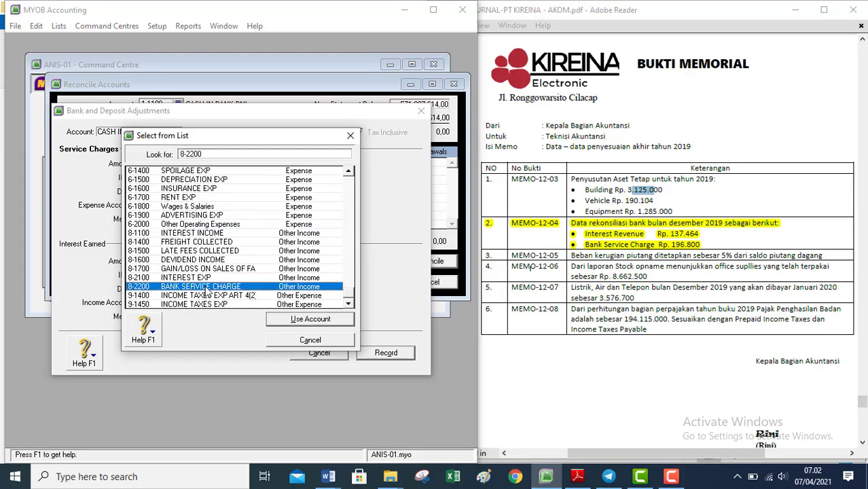
click(242, 266)
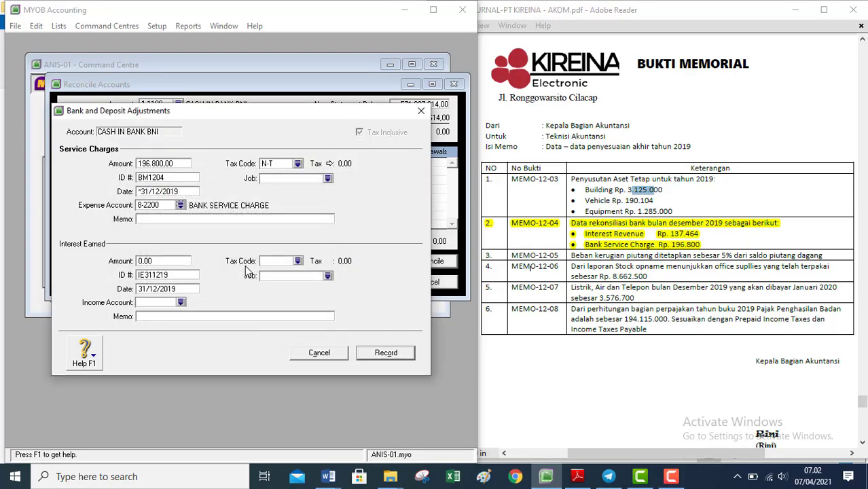
click(189, 220)
text(ADJ-2)
- Set the interest earned amount to 137.464 and its tax code to N-T
click(175, 263)
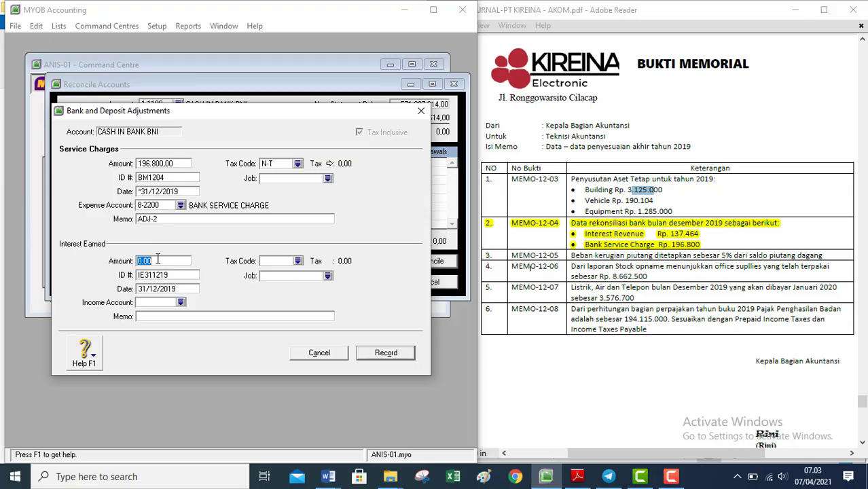
text(137464)
key(Tab)
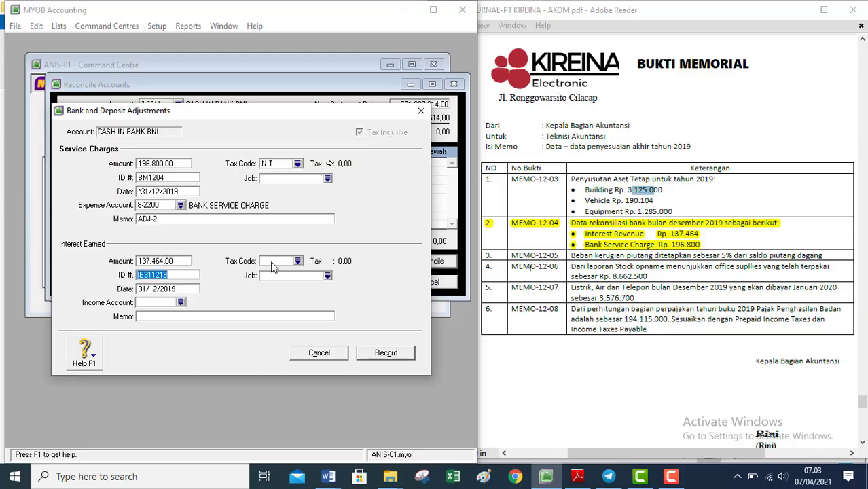
click(272, 262)
text(N-T)
- Set the interest earned ID to BM1204, the same as the service charge ID
click(175, 275)
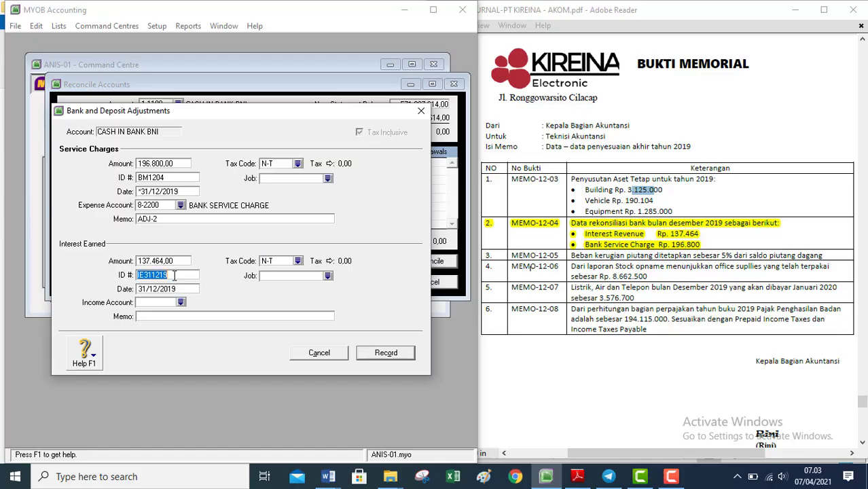
click(164, 177)
double_click(162, 176)
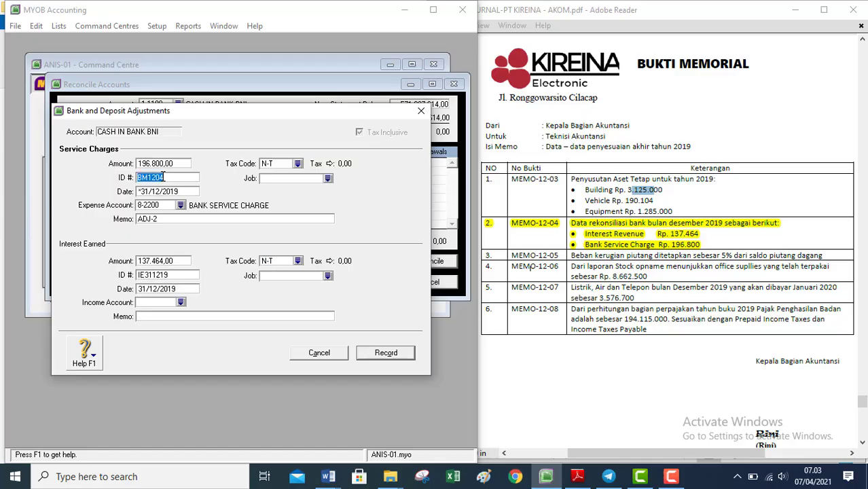
click(167, 274)
click(157, 181)
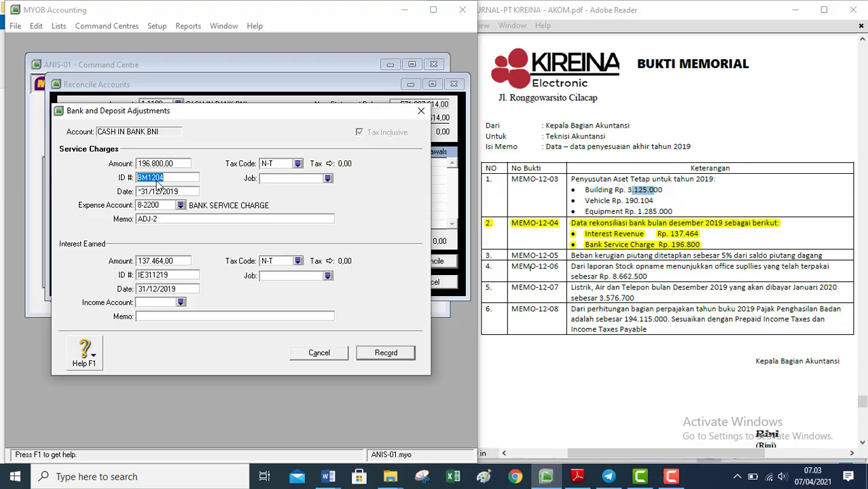
click(162, 277)
text(BM1204)
- Prefix the interest earned date with an asterisk so it reads *31/12/2019
click(159, 291)
click(159, 289)
key(Left)
key(Left)
key(Left)
key(Left)
key(Left)
key(Left)
key(Left)
key(Left)
text(*)
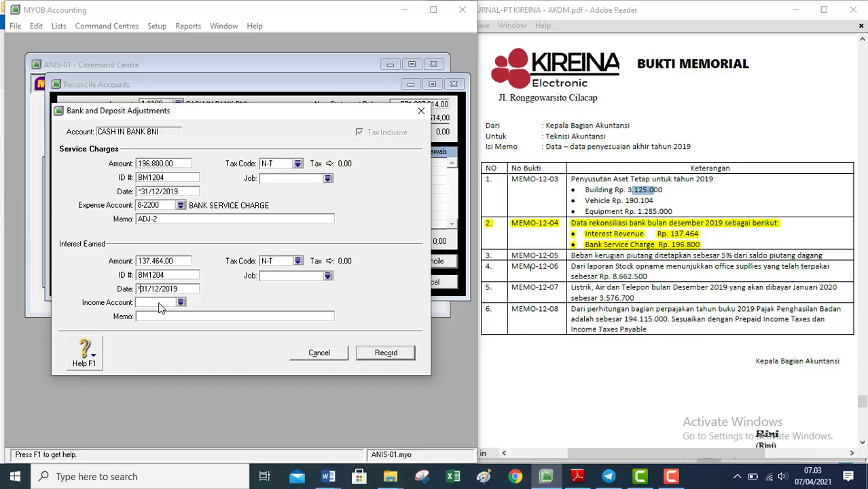
- Assign income account 8-1100 INTEREST INCOME with memo ADJ-2, record the bank adjustments and leave the reconciliation
click(160, 303)
text(8)
key(Tab)
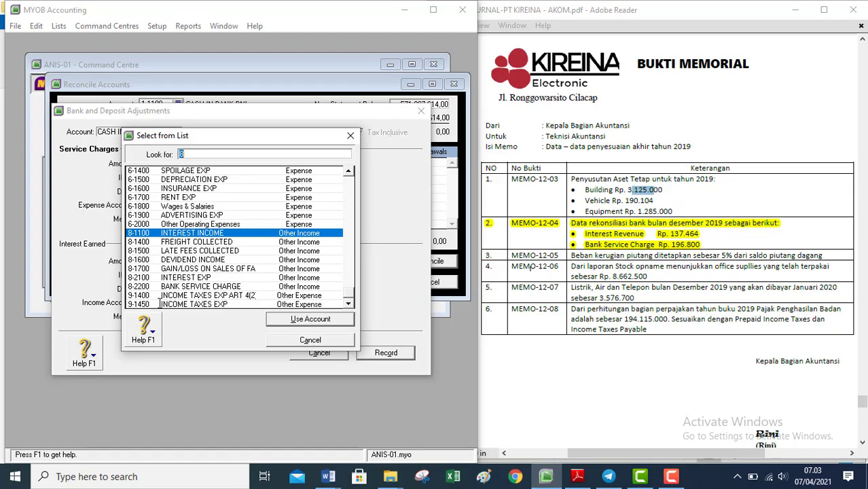
double_click(197, 232)
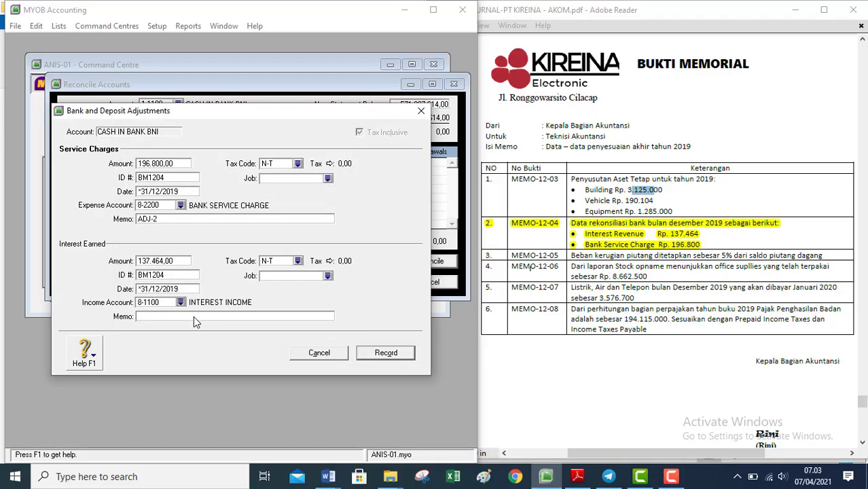
text(ADJ-2)
click(391, 353)
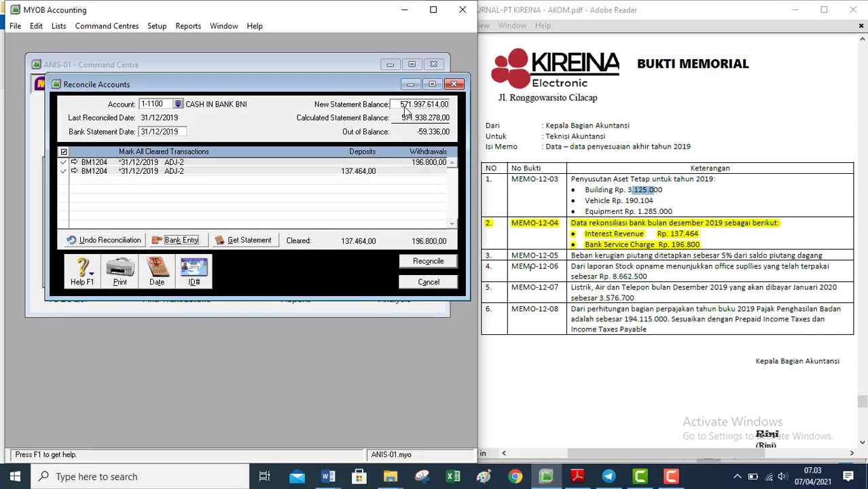
click(453, 85)
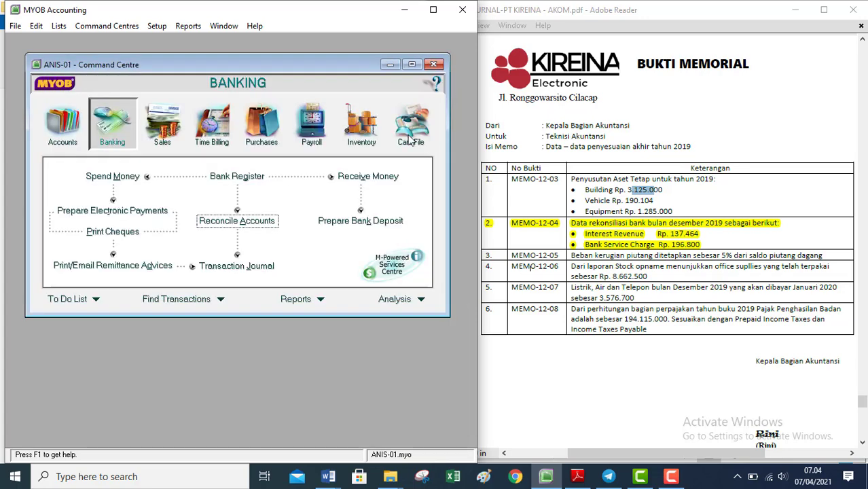
- Check the recorded adjustments in the transaction journal under general, receipts and disbursements
click(266, 271)
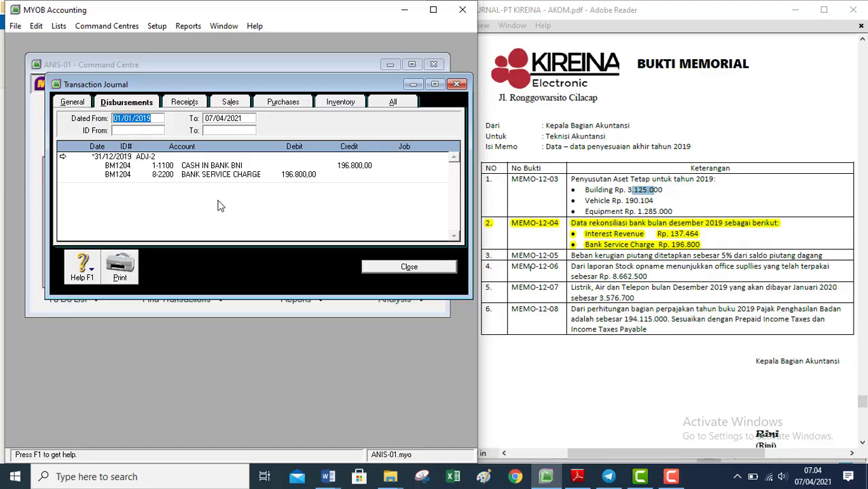
click(457, 84)
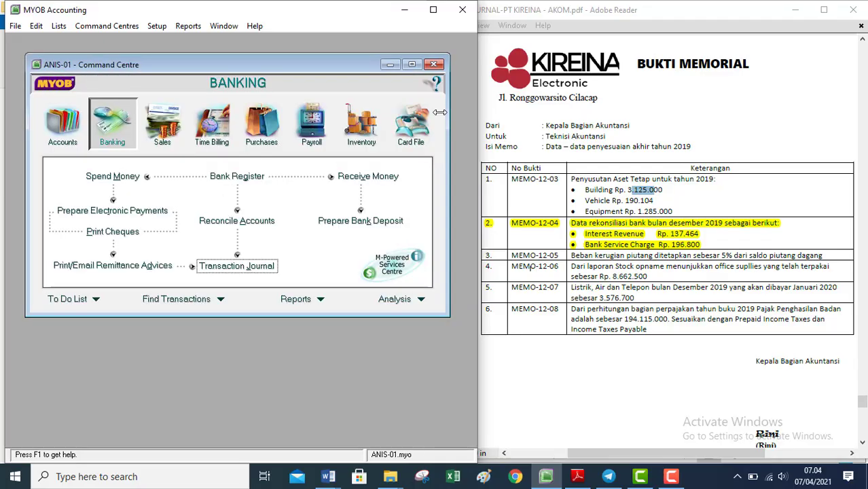
click(258, 259)
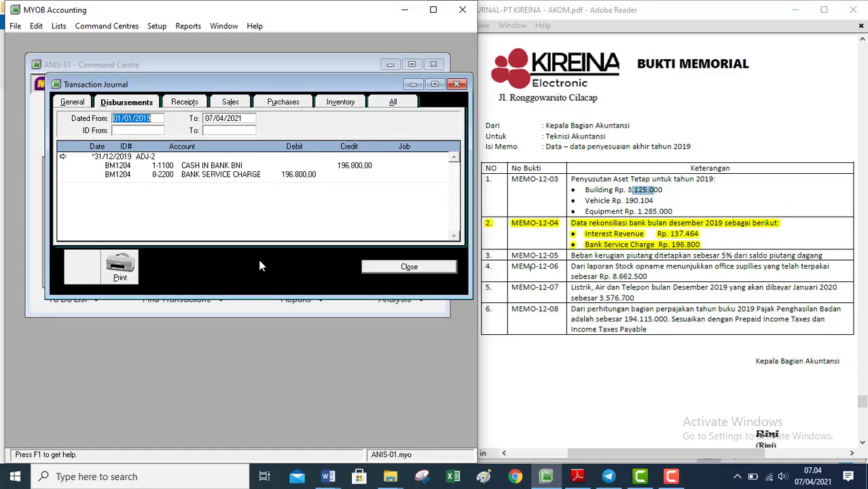
click(76, 102)
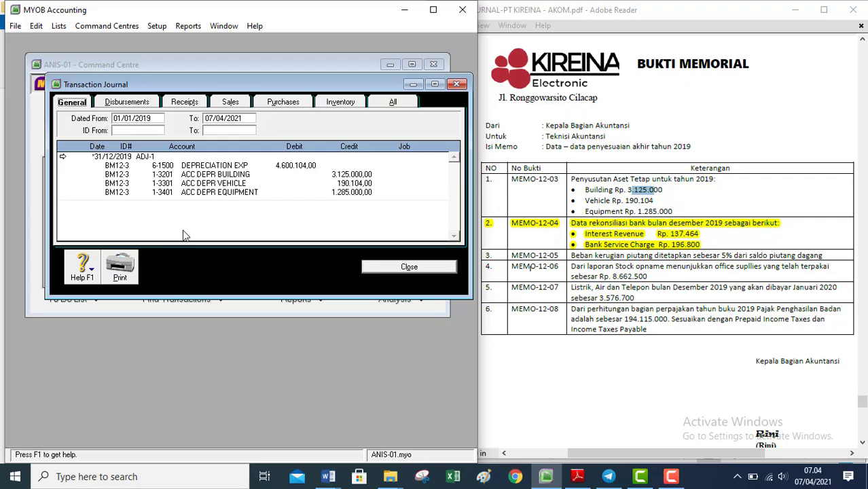
click(196, 104)
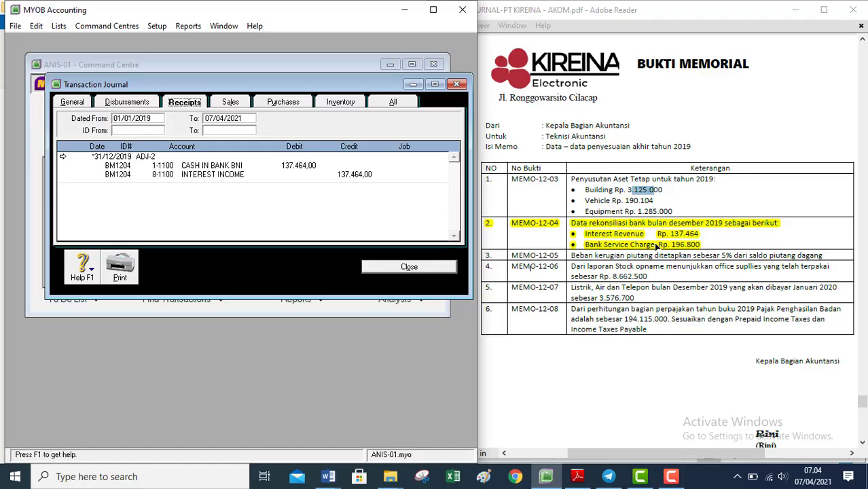
click(135, 106)
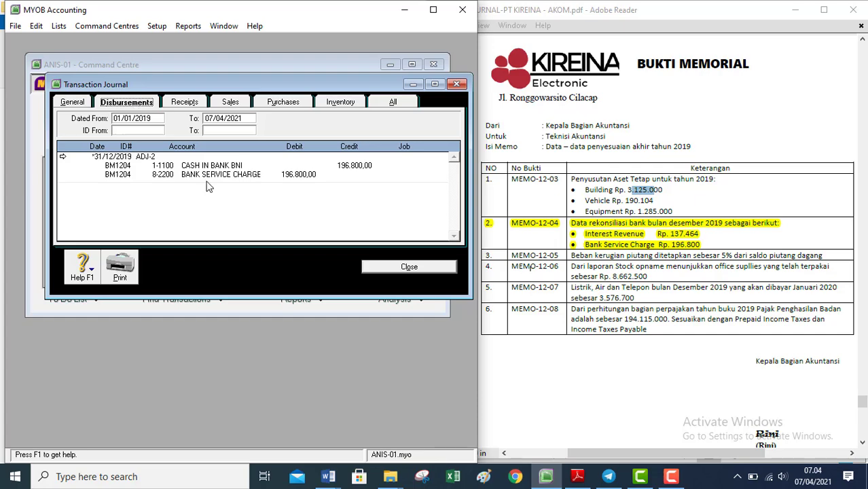
key(Escape)
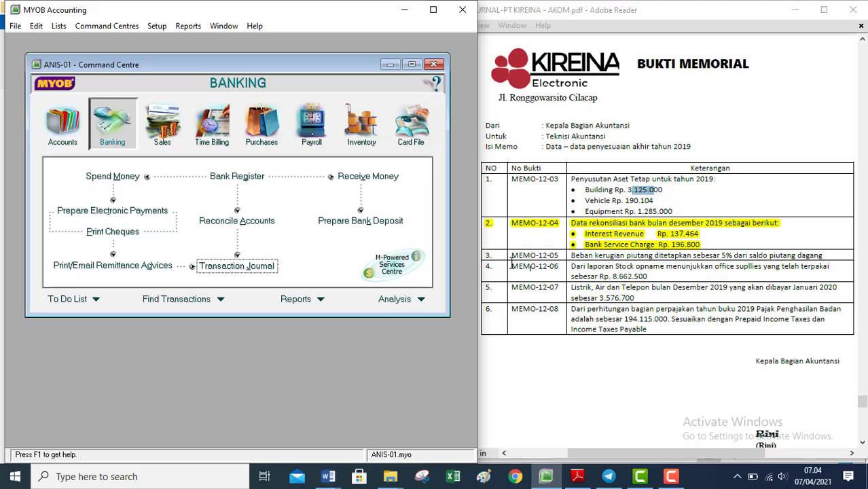
- Glance at the disbursements in the transaction journal once more and switch to the Accounts command centre
click(497, 321)
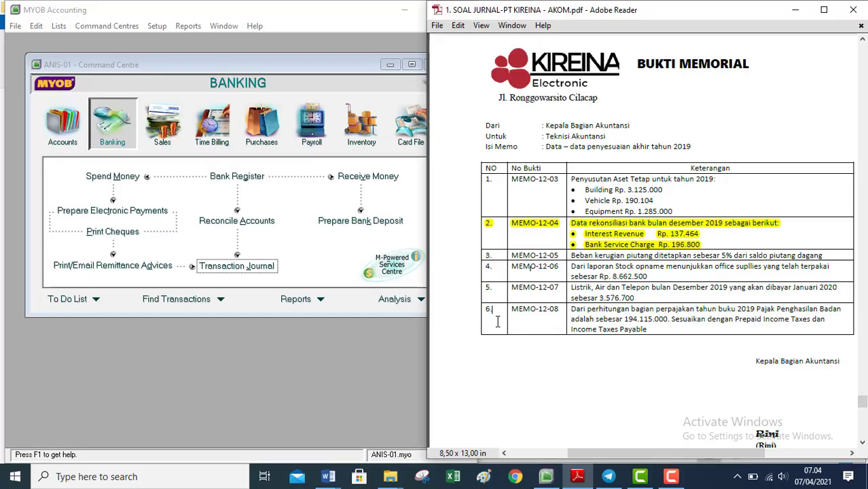
click(252, 269)
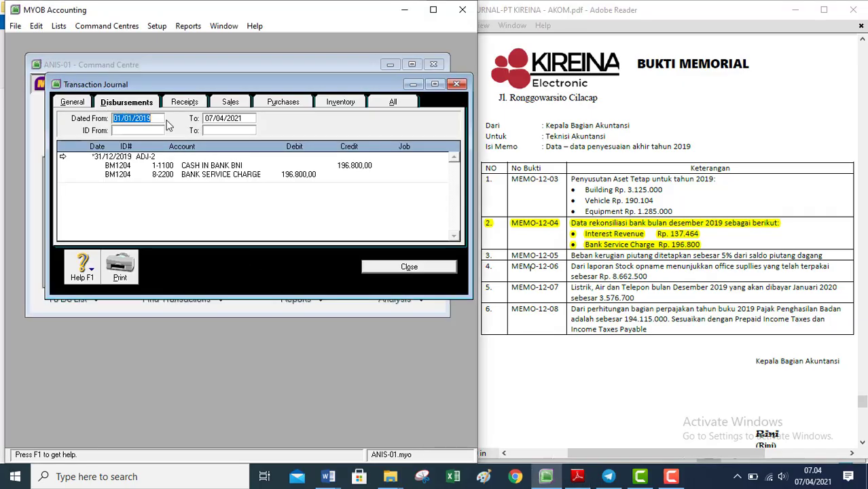
key(Escape)
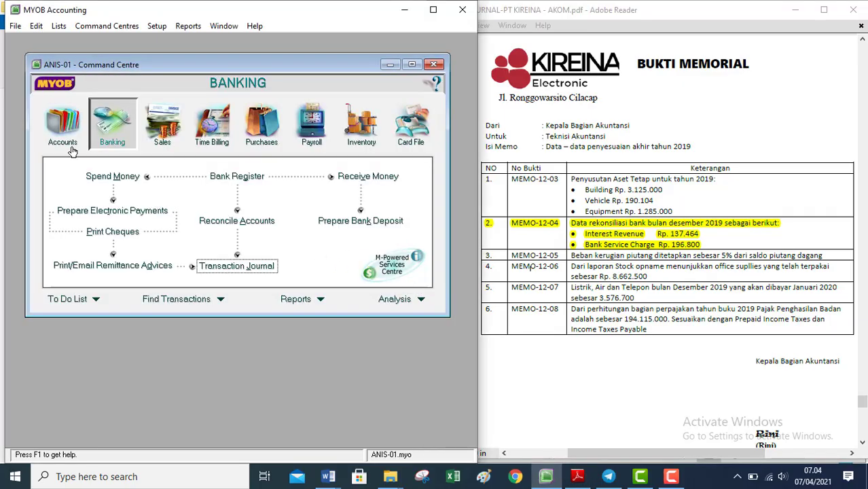
click(62, 129)
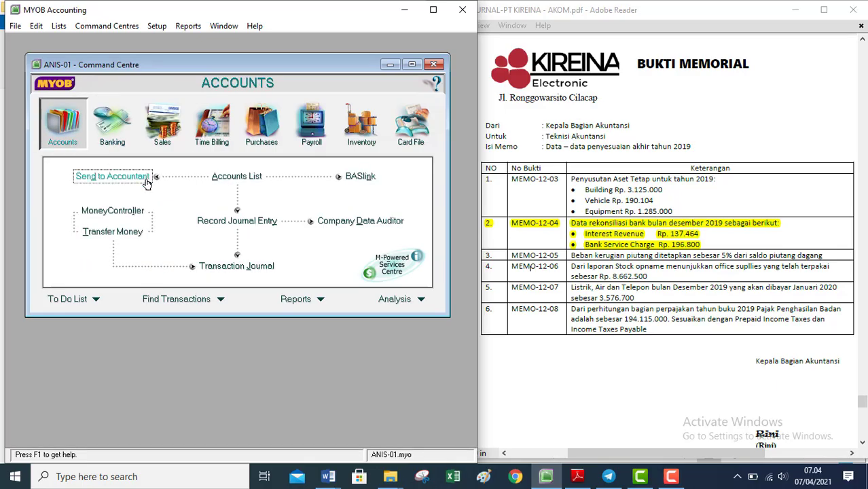
- Start a new journal entry dated *31/12/2019 with journal number BM-1205 and memo ADJ-3
click(222, 222)
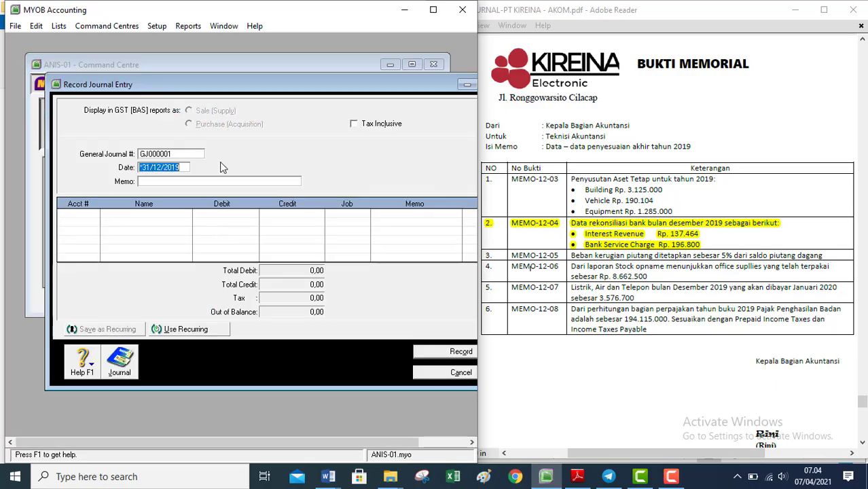
drag(221, 82, 210, 180)
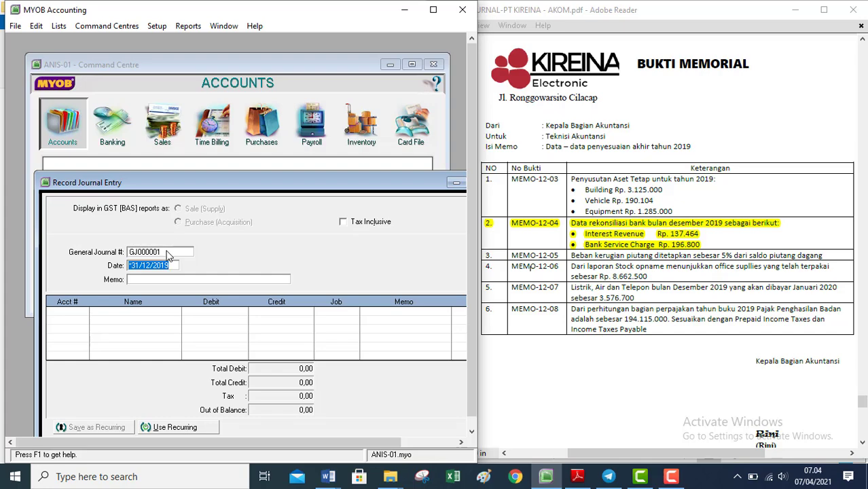
click(167, 251)
text(BM-1205)
click(143, 280)
text(ADJ-)
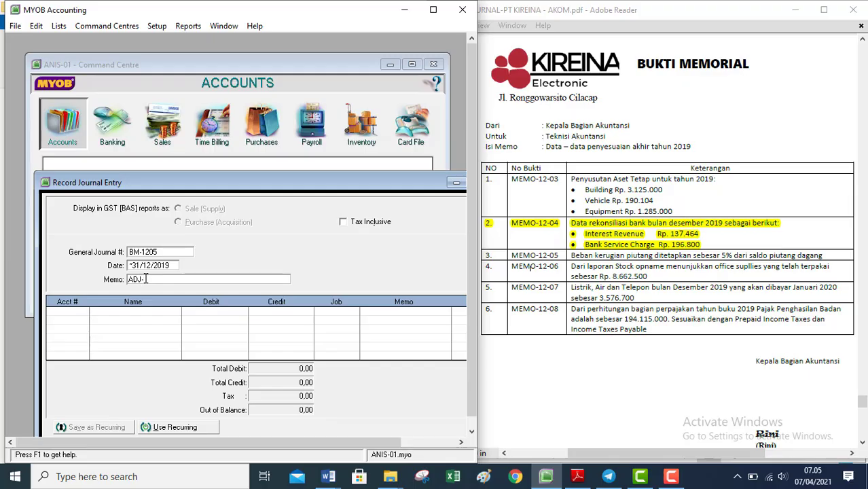
text(3)
- Add lines for expense account 6-1300 DOUBFUL DEB and asset account 1-1400 ALLOWANCE OF DOUBFUL to the entry
click(79, 311)
text(6)
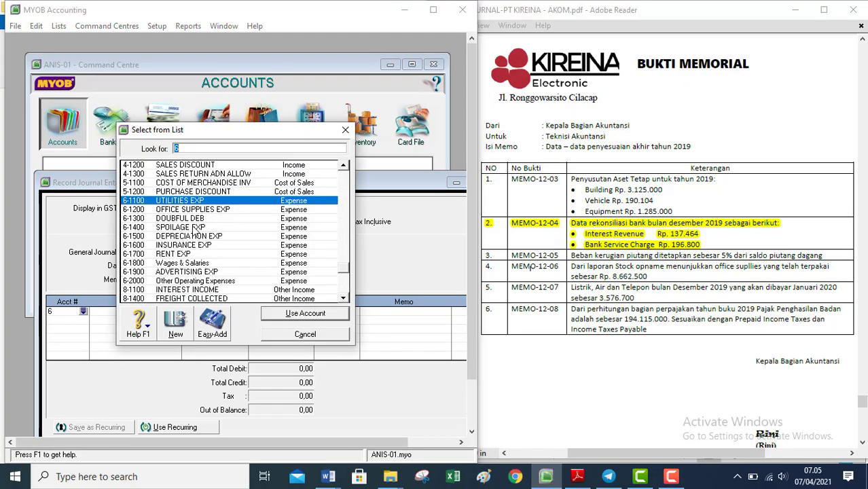
double_click(194, 218)
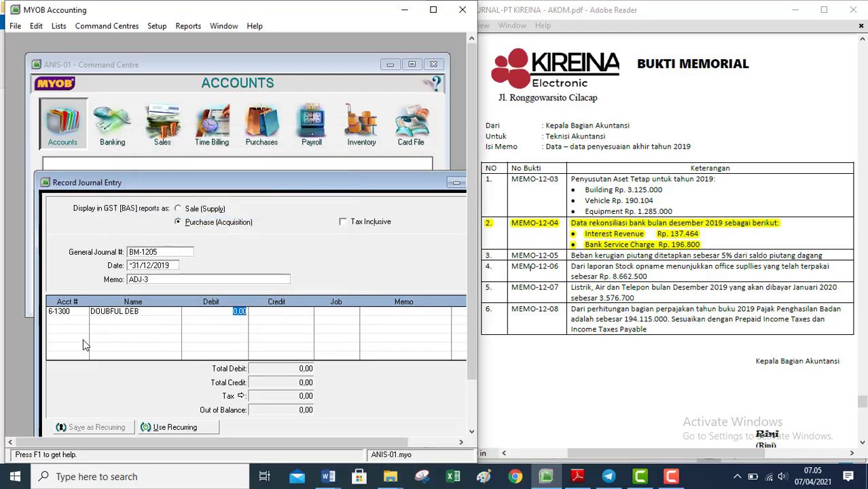
click(80, 321)
text(1)
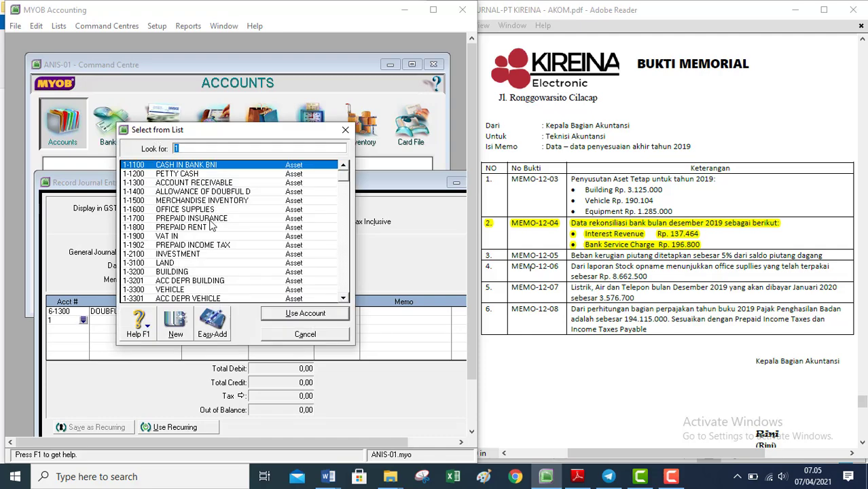
text(-1400)
key(Return)
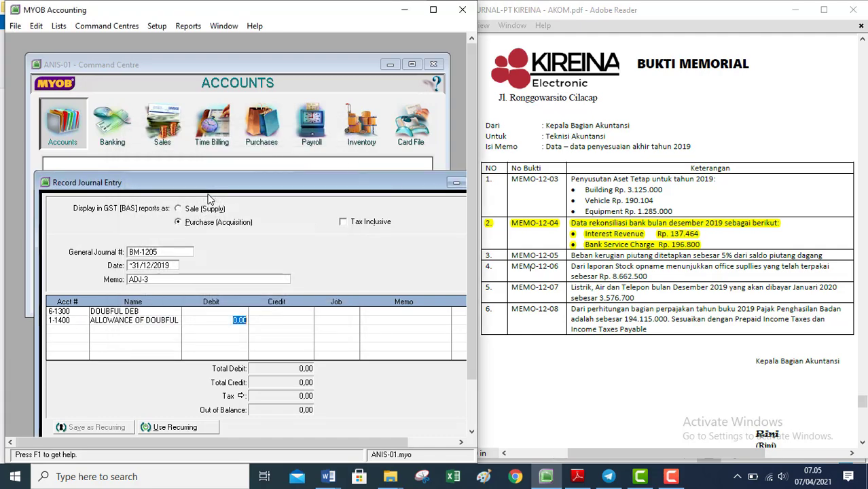
- Check the ACCOUNT RECEIVABLE balance in the asset accounts list, and debit 88.000.000 to account 6-1300
click(370, 163)
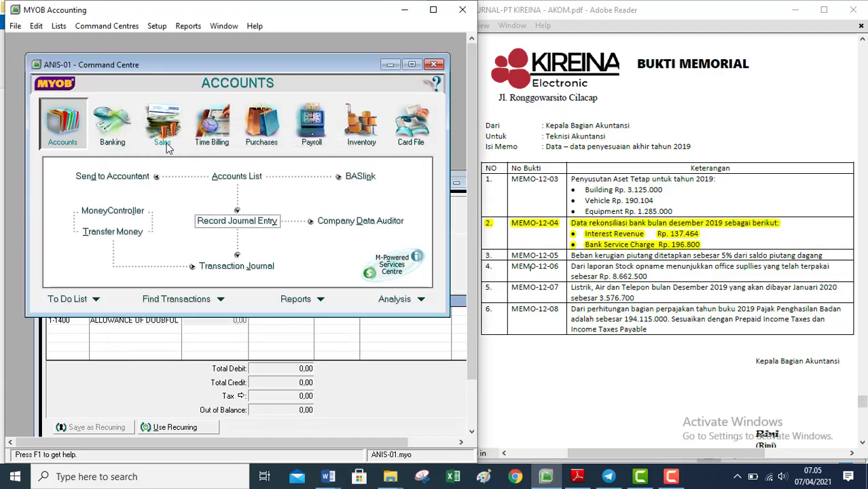
click(221, 174)
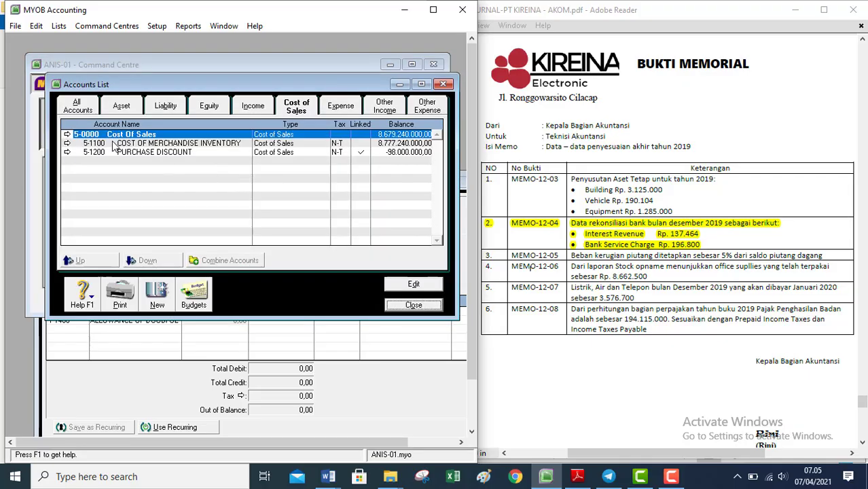
click(122, 107)
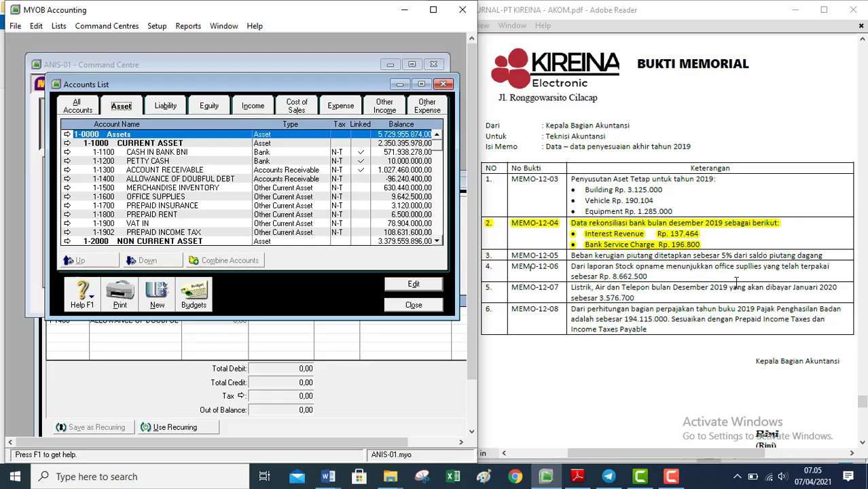
click(380, 170)
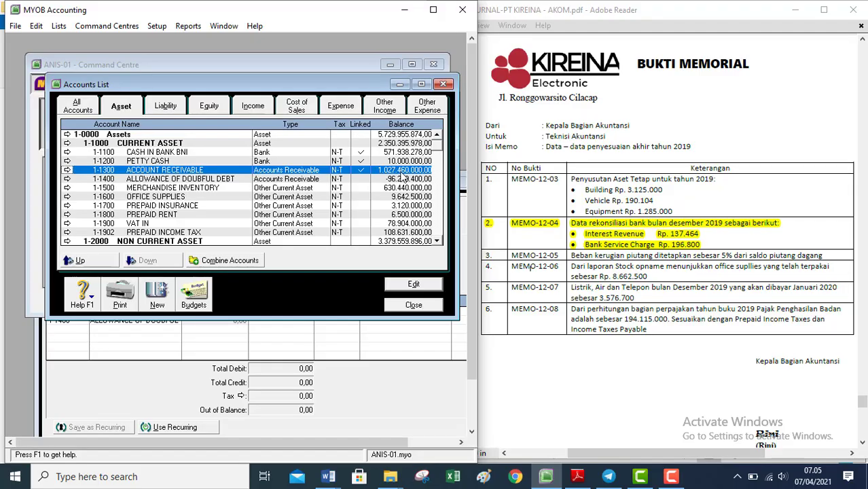
click(414, 305)
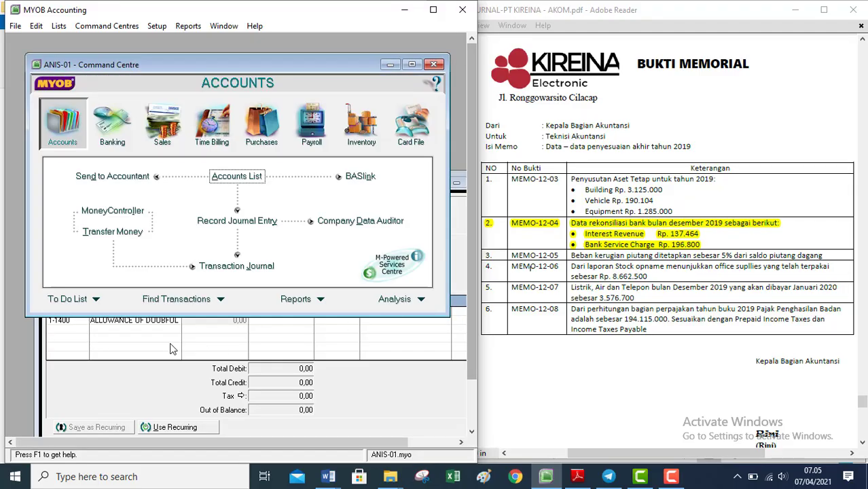
click(232, 322)
click(240, 312)
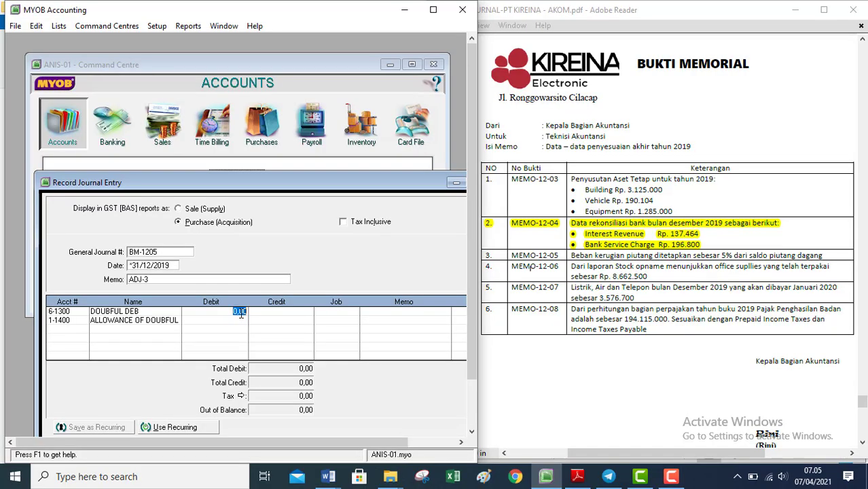
text(88.000.00)
text(0)
key(Tab)
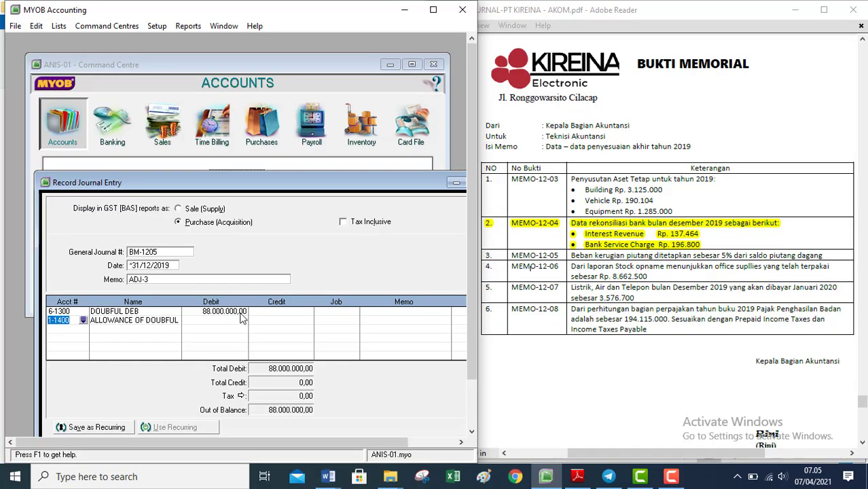
- Credit 88.000.000 to account 1-1400 and record the journal entry
click(279, 322)
key(Tab)
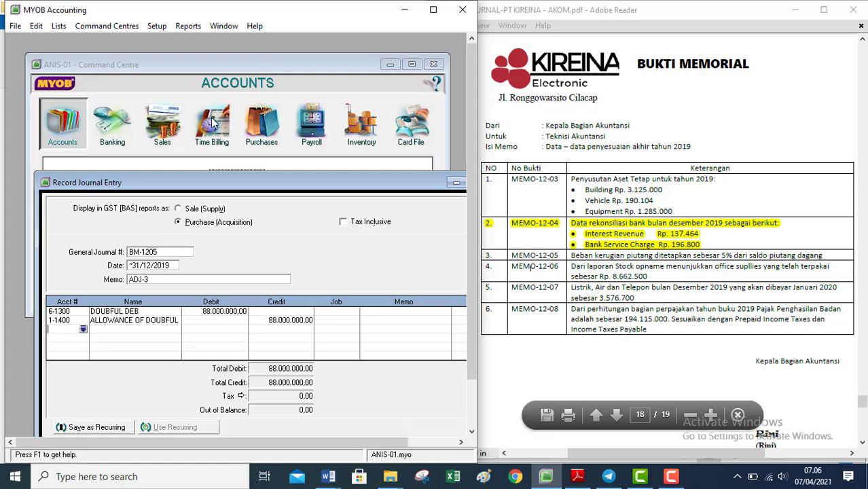
drag(224, 184, 211, 122)
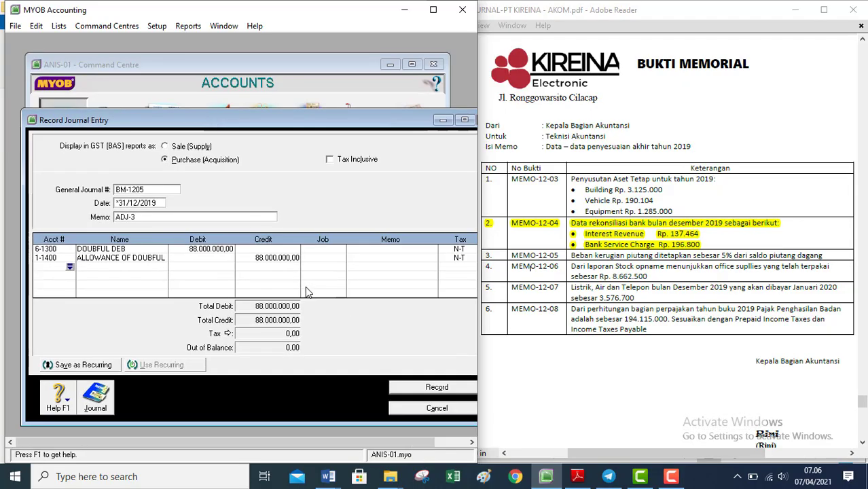
click(409, 389)
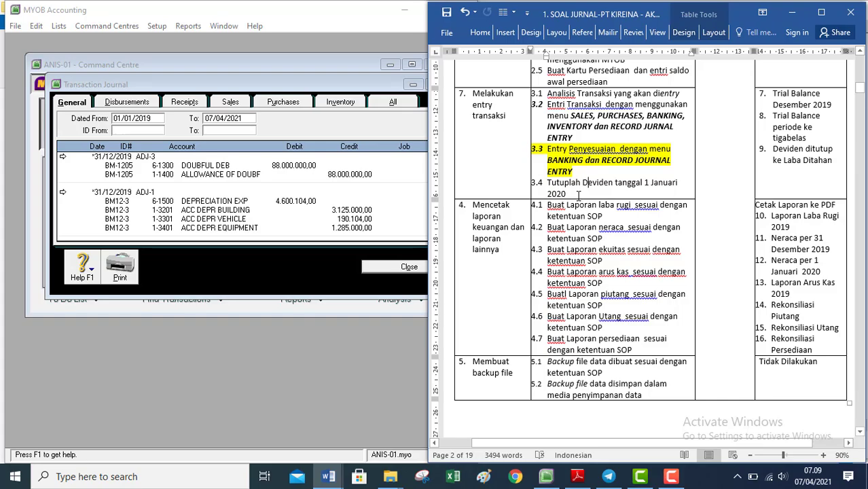
- Switch to Adobe Reader to read the closing memo MEMO-01-20, return to MYOB and close the transaction journal
click(328, 477)
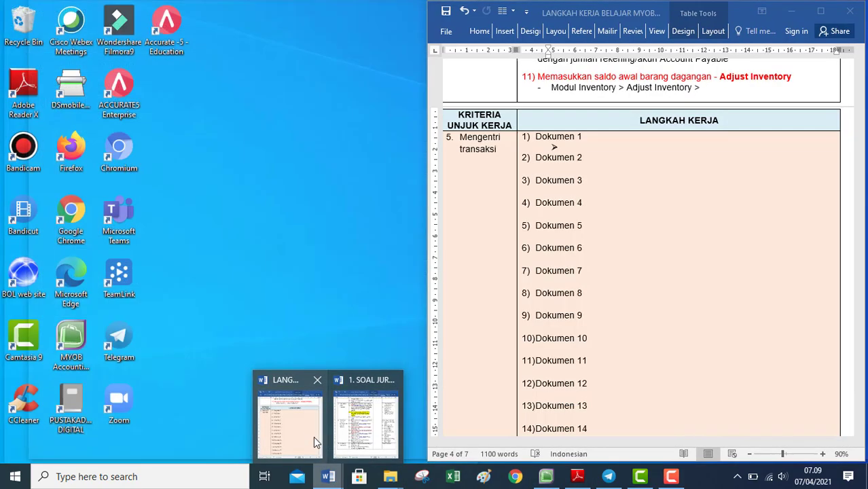
mouse_move(362, 438)
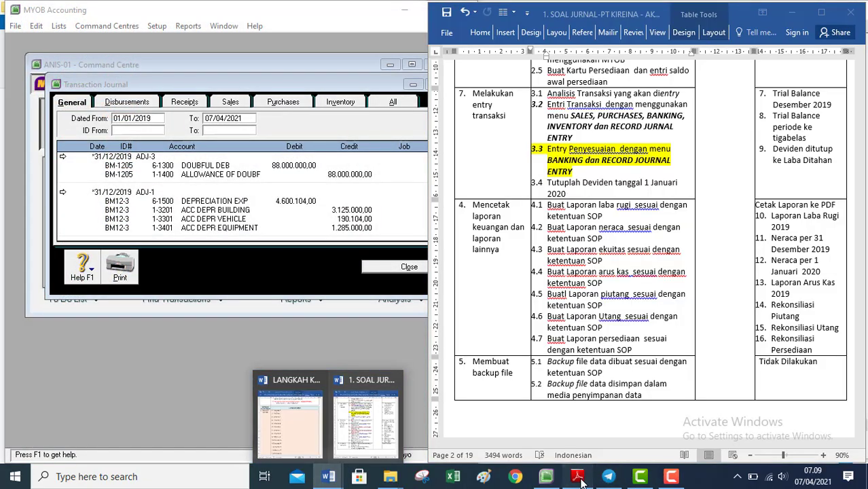
click(577, 476)
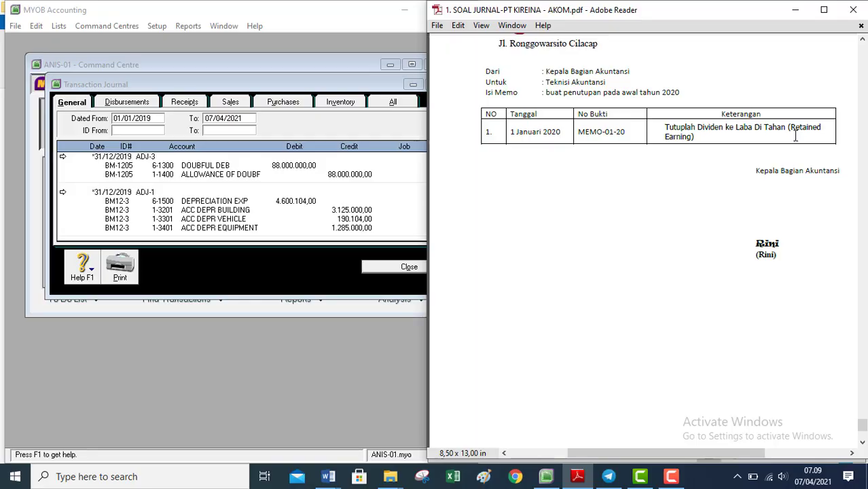
click(355, 338)
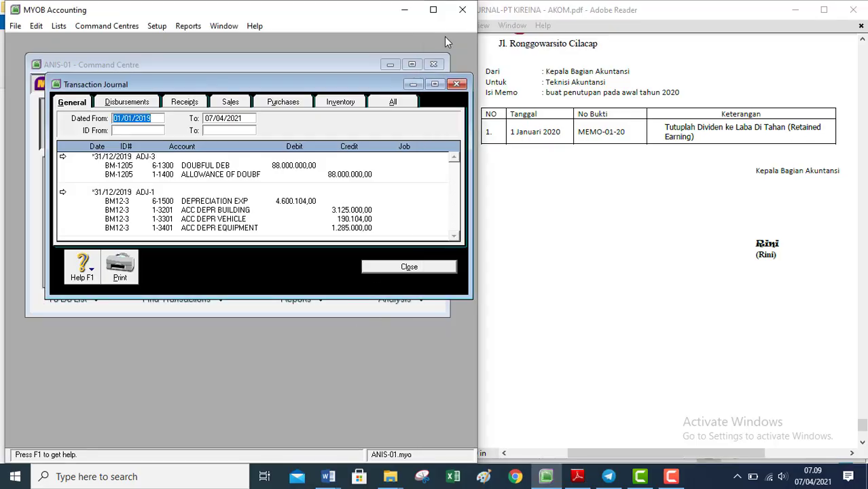
click(456, 86)
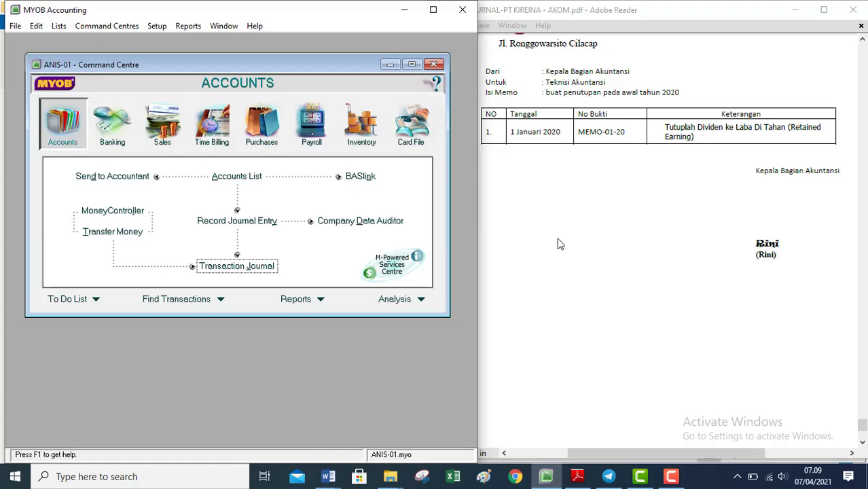
- Start a journal entry numbered BM0120, dated 01/01/2020, with the memo MENUTUP DEVIDEN KE RE
click(221, 222)
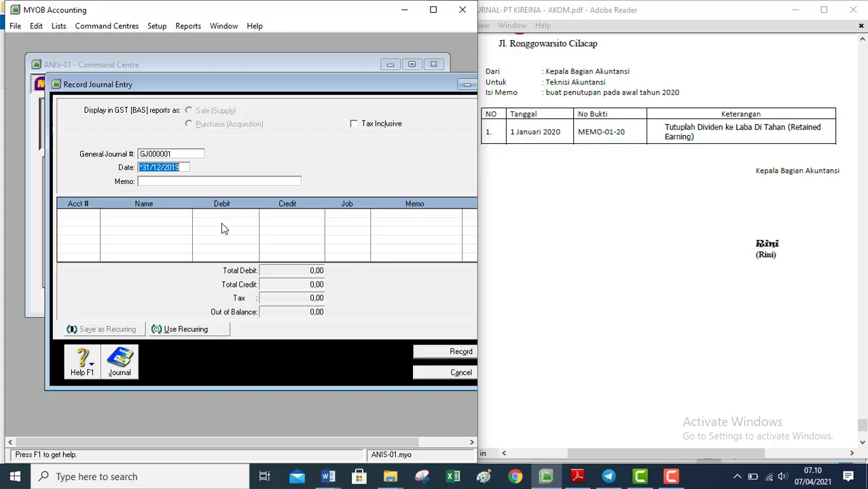
drag(217, 83, 171, 82)
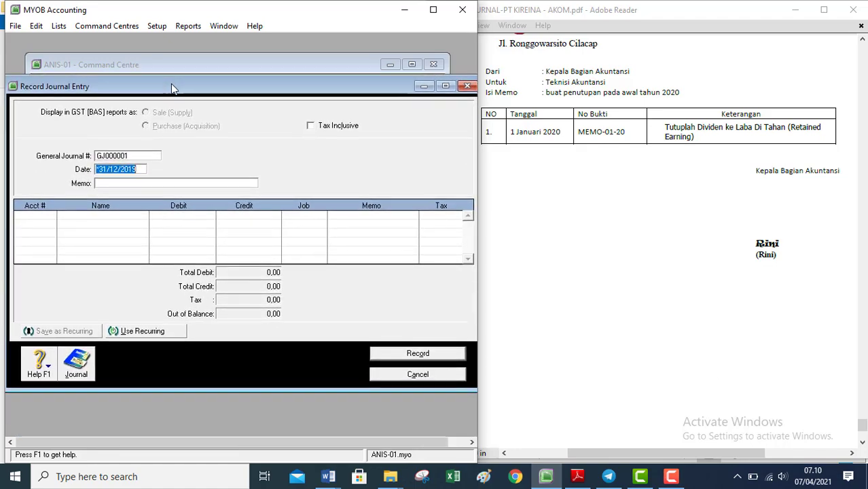
click(139, 159)
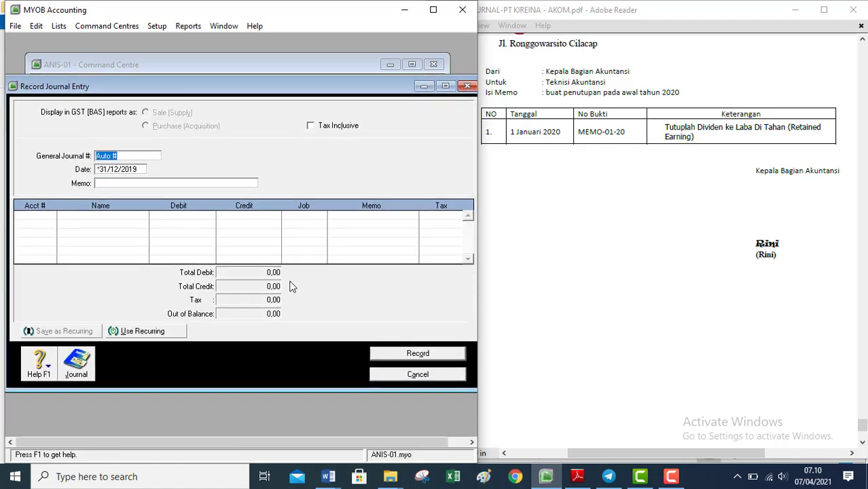
text(BM)
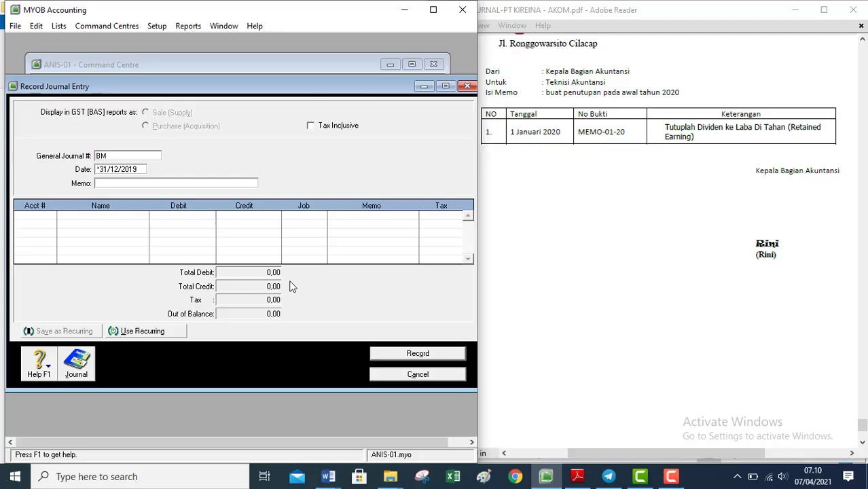
text(0120)
key(Tab)
text(1/01/20)
key(Tab)
text(MENUTUP)
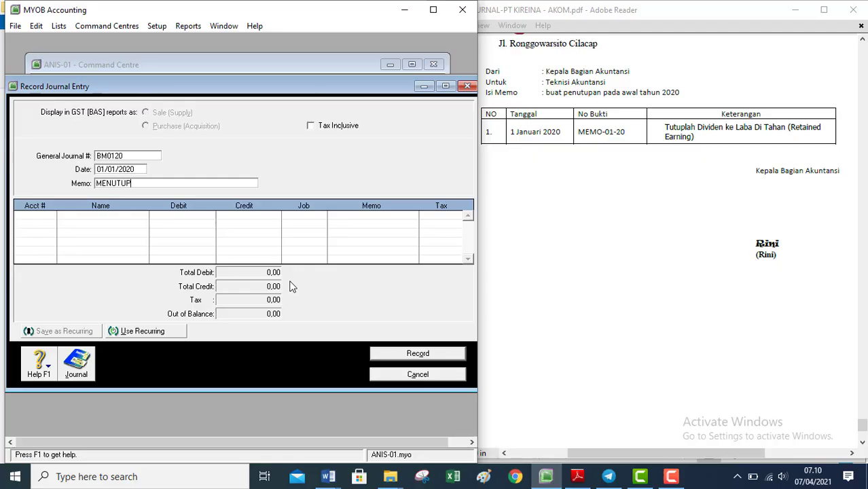
text( DEVIDEN KE )
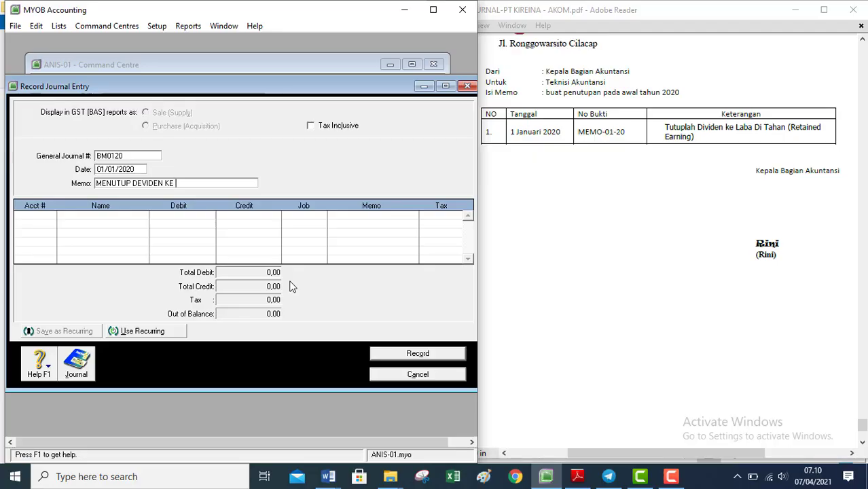
text(RE)
- Check the equity account balances, especially DEVIDEN and Retained Earnings, in the accounts list
drag(283, 91, 293, 163)
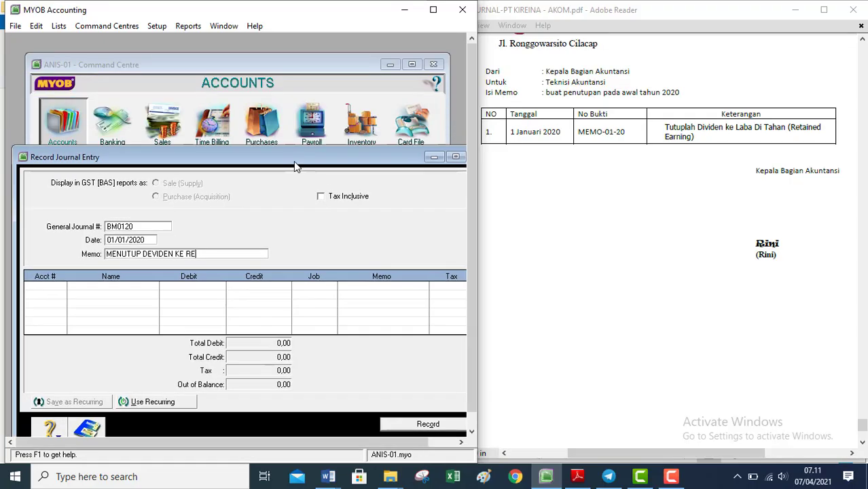
click(253, 66)
click(249, 178)
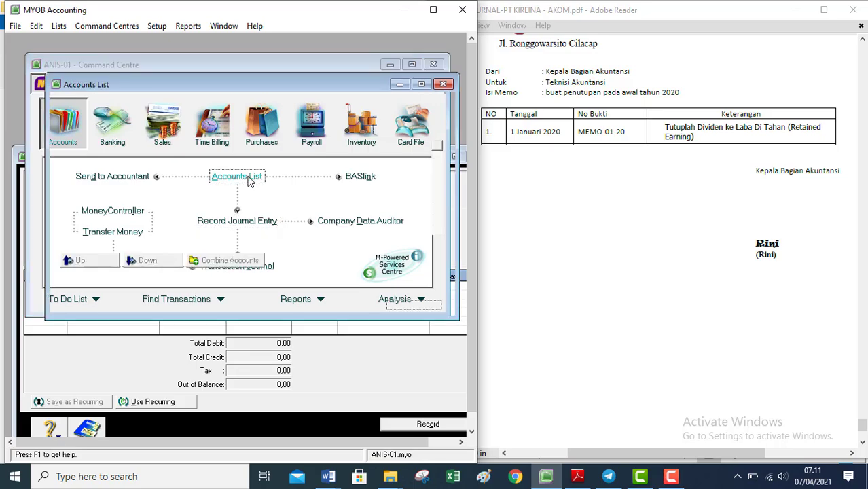
click(211, 109)
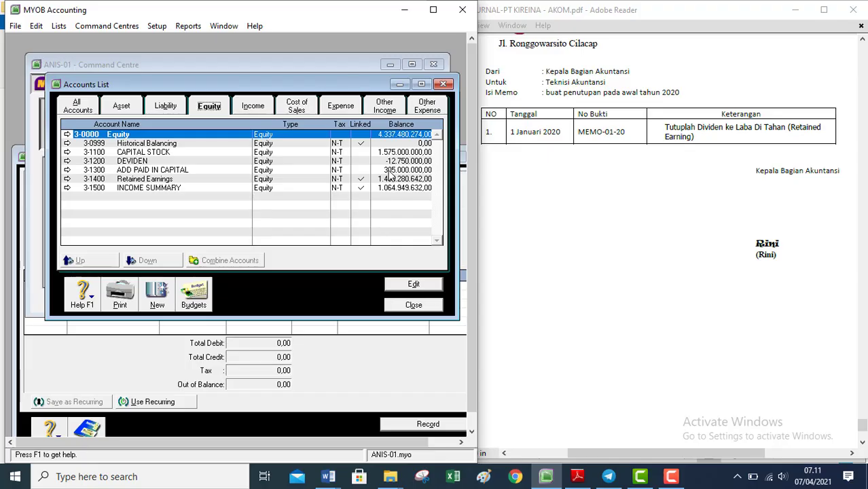
- Return to journal entry BM0120 and debit 12.750.000 to Retained Earnings, account 3-1400
click(392, 375)
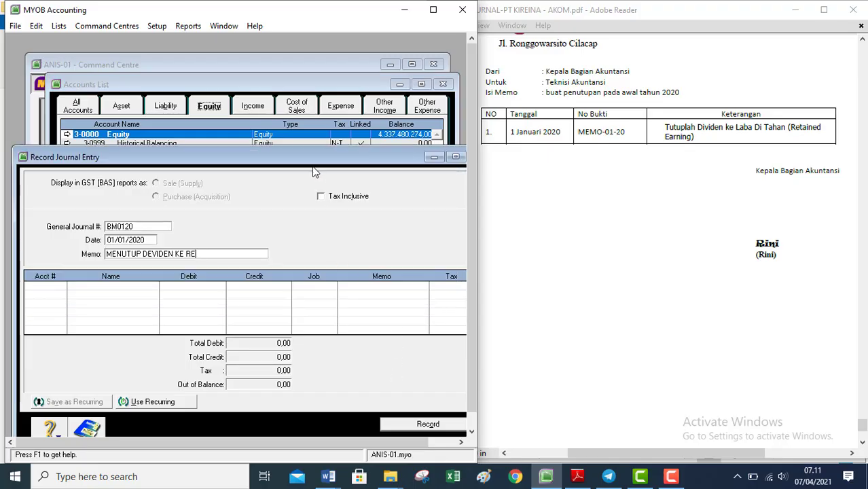
drag(308, 165, 315, 200)
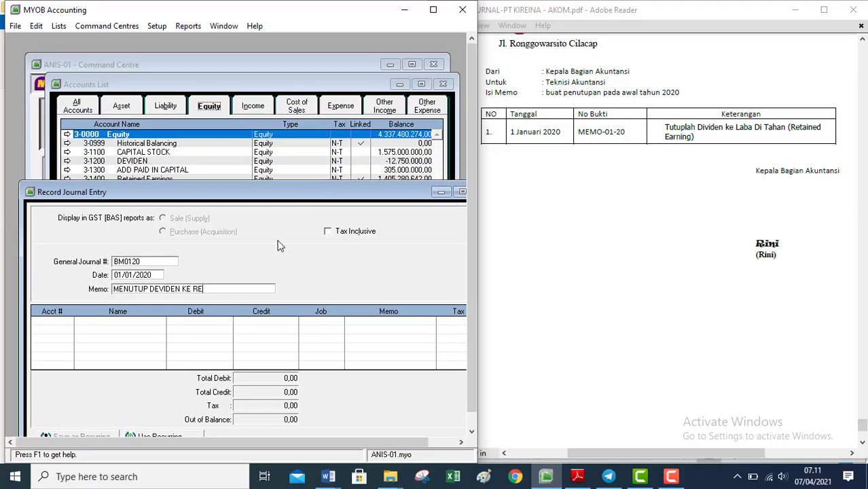
click(70, 326)
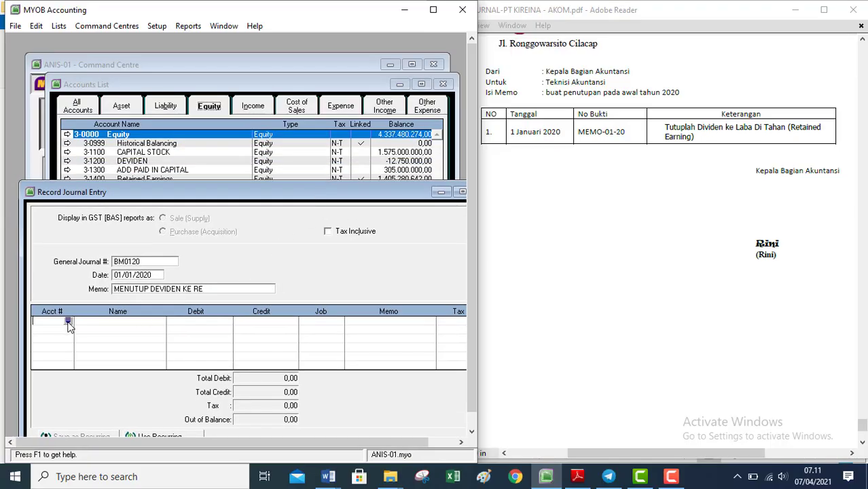
text(3)
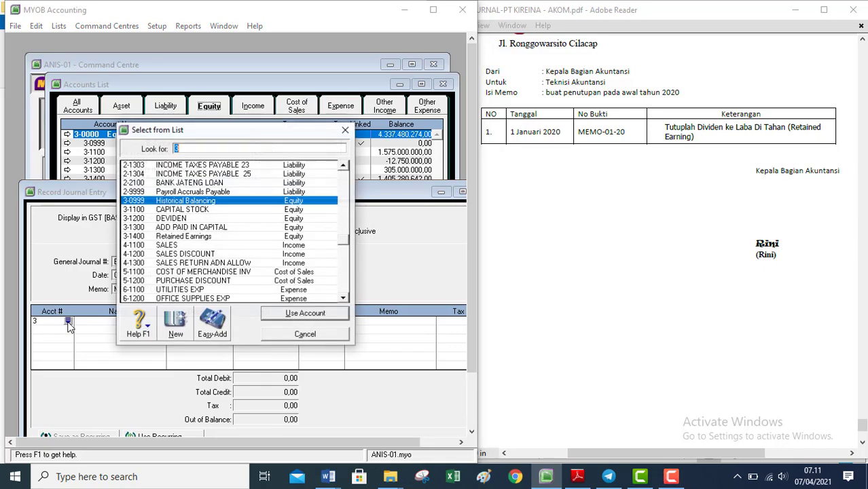
double_click(197, 236)
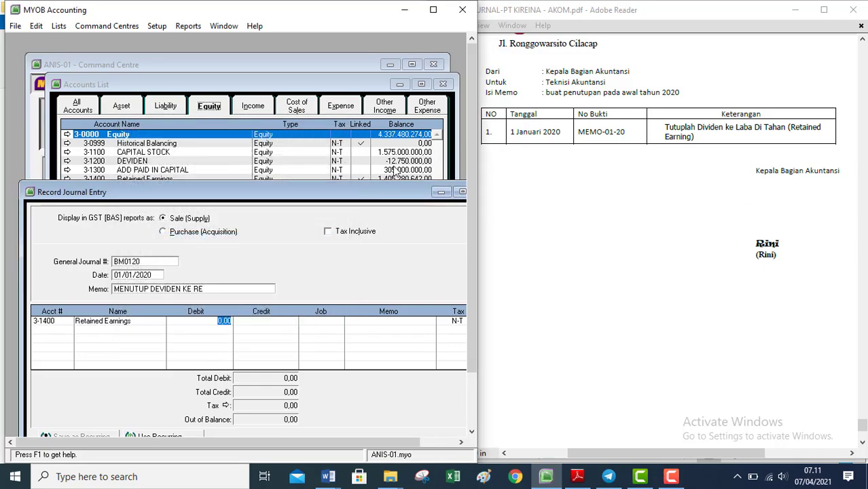
text(12.)
text(750.)
text(0000)
key(Return)
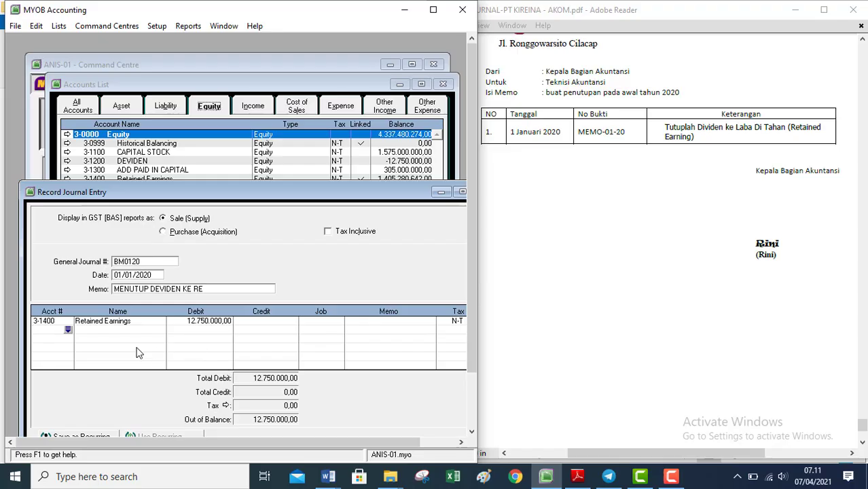
- Credit 12.750.000 to DEVIDEN, account 3-1200, record the journal entry and close the accounts list
text(2)
key(Return)
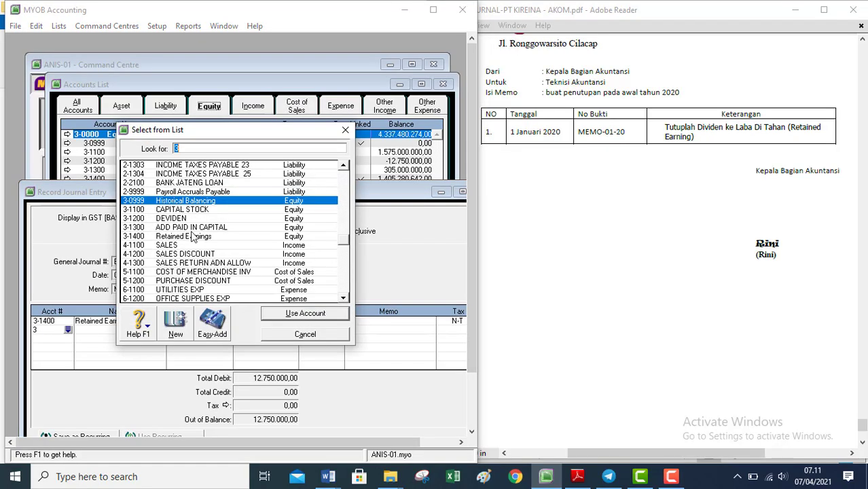
click(189, 220)
double_click(189, 221)
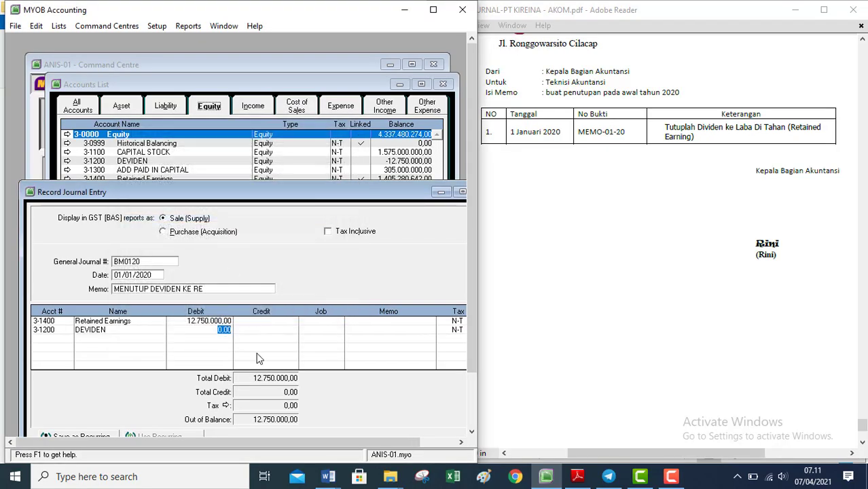
key(Tab)
key(Return)
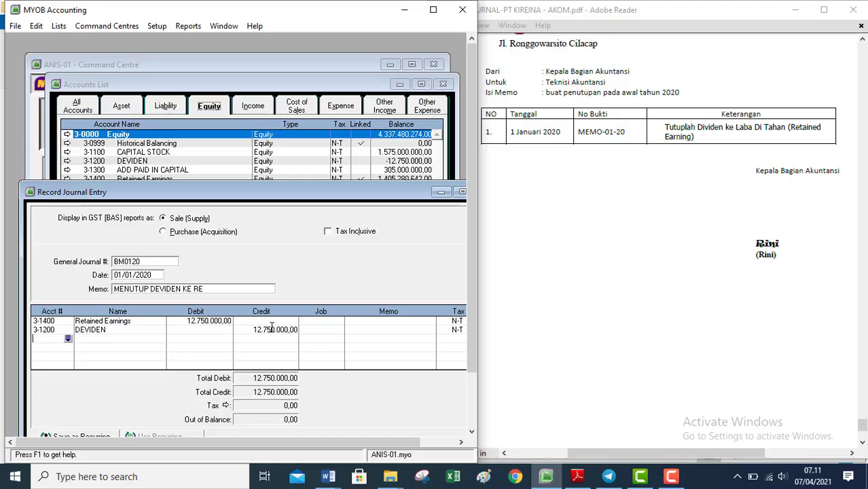
drag(292, 195, 281, 131)
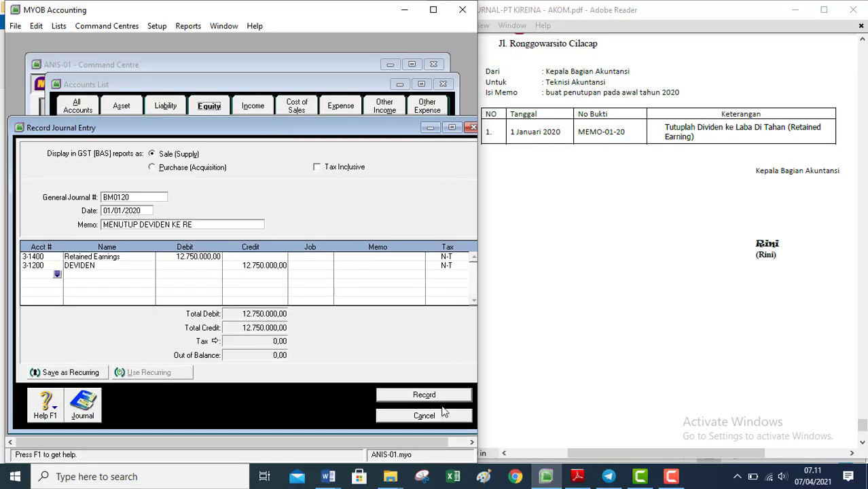
click(424, 395)
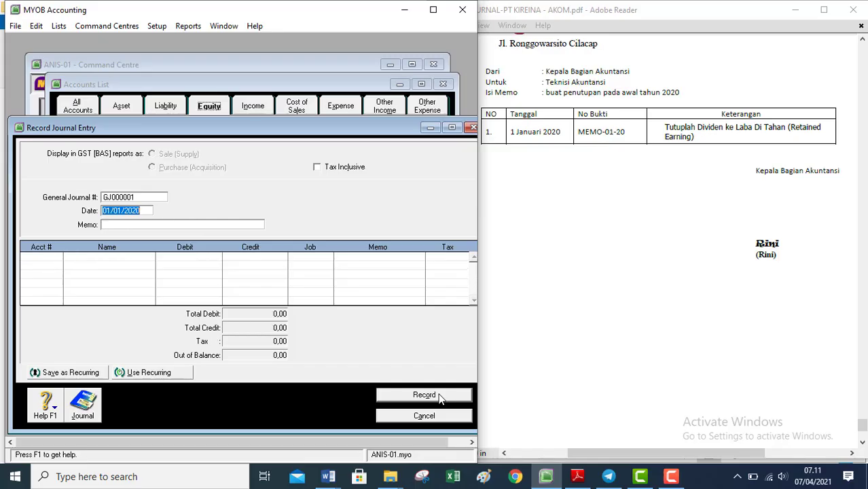
key(Escape)
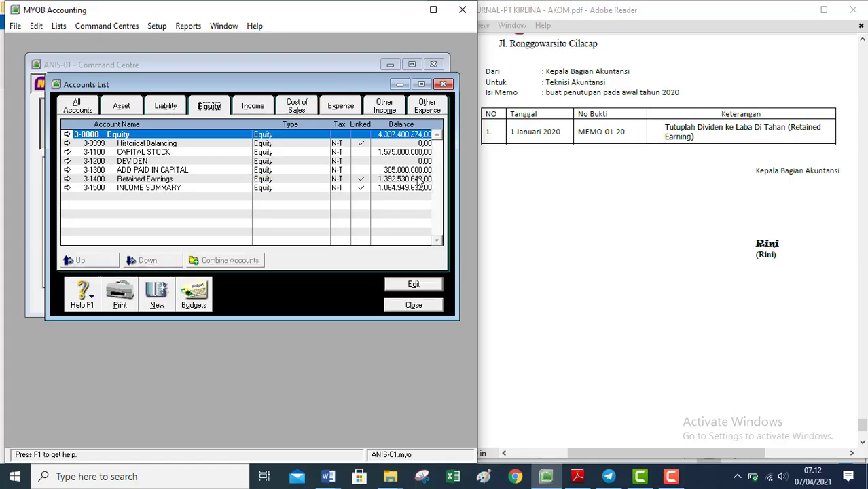
click(443, 83)
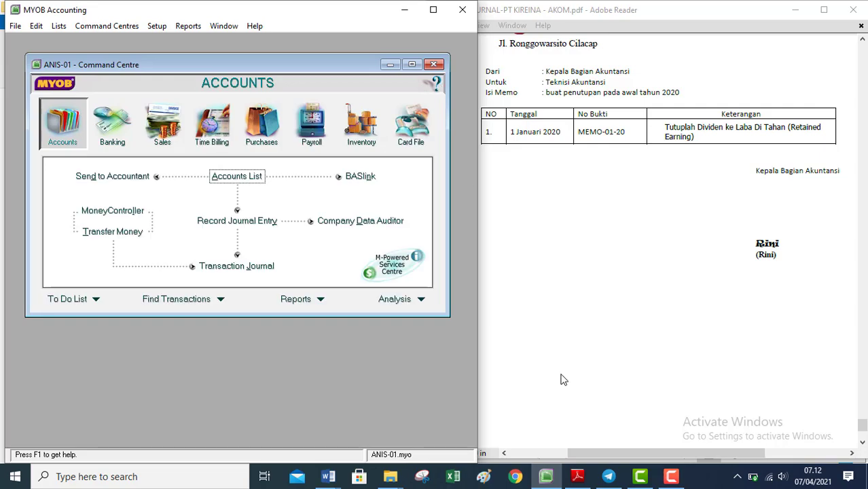
- Switch to Word to read which reports the task list requires as PDF, and return to MYOB
click(327, 478)
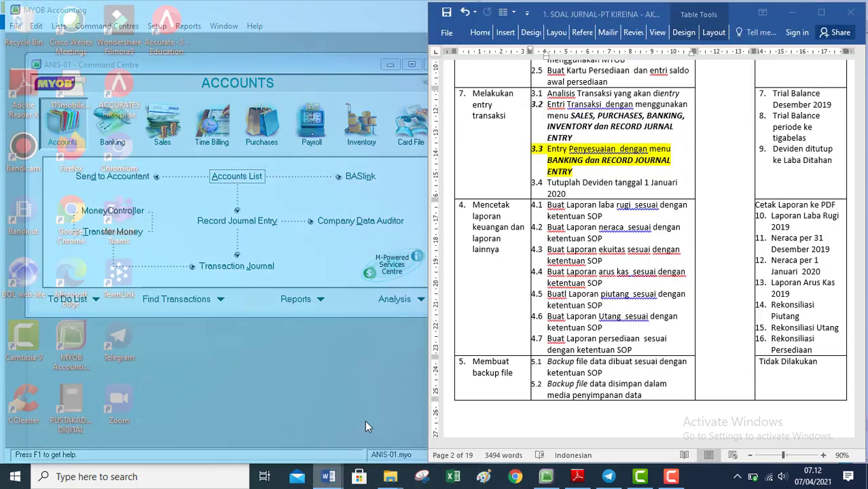
click(365, 420)
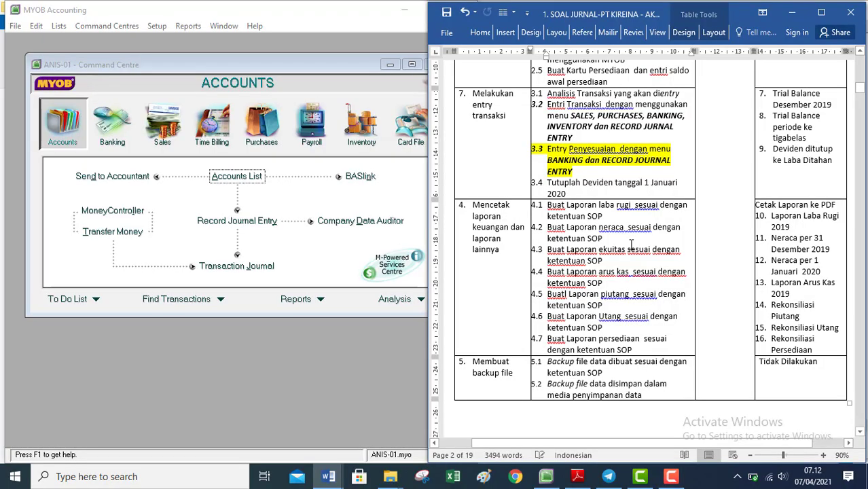
click(219, 395)
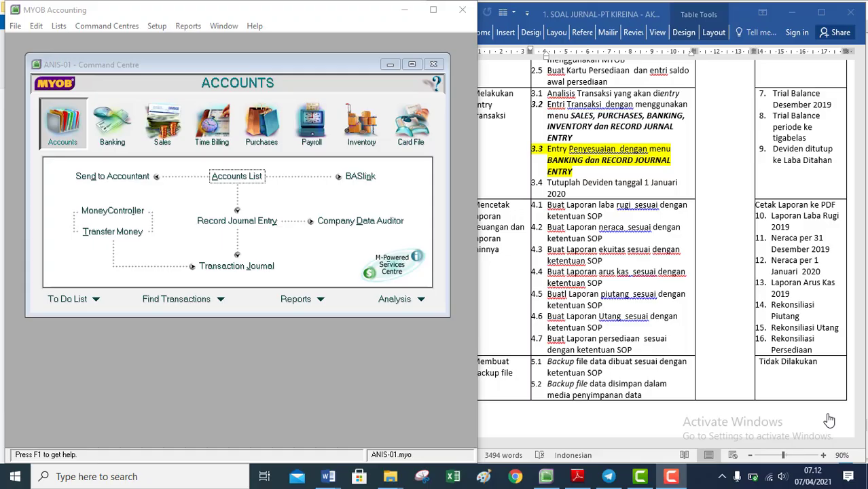
click(424, 368)
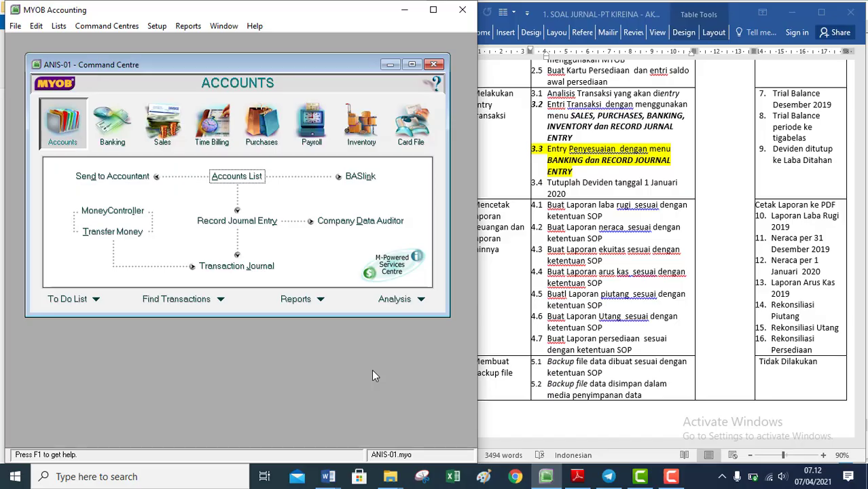
click(570, 425)
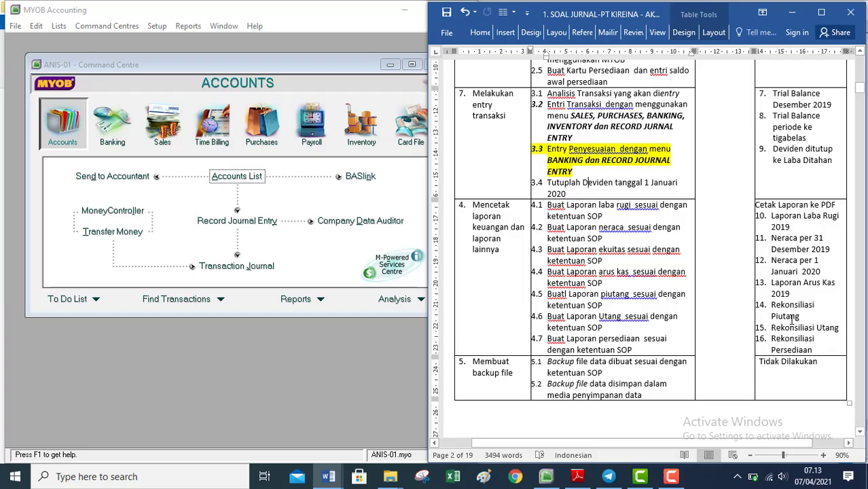
click(812, 227)
click(837, 249)
click(820, 271)
click(816, 307)
click(826, 328)
click(815, 349)
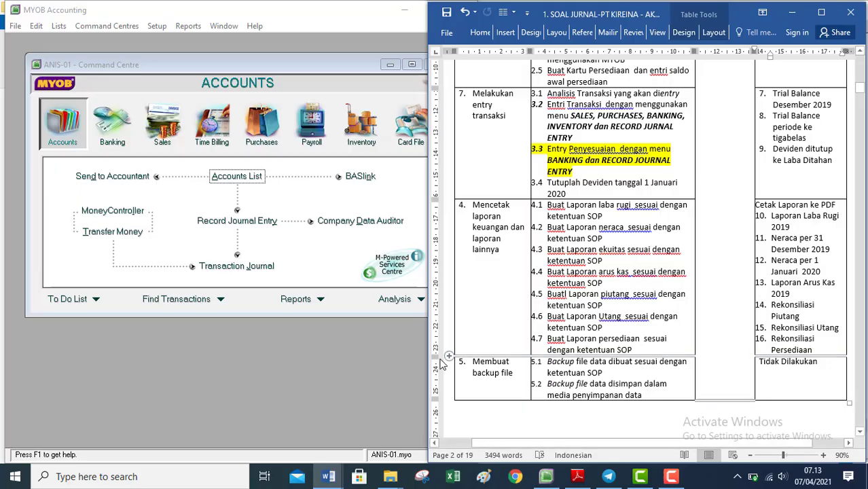
click(380, 359)
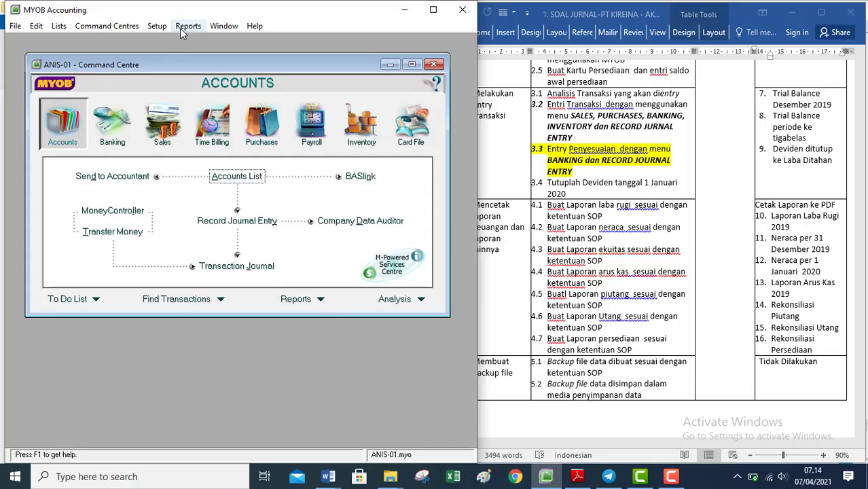
- Customise the Profit & Loss [Accrual] report to cover January through the 13th Period of financial year 2019
click(288, 300)
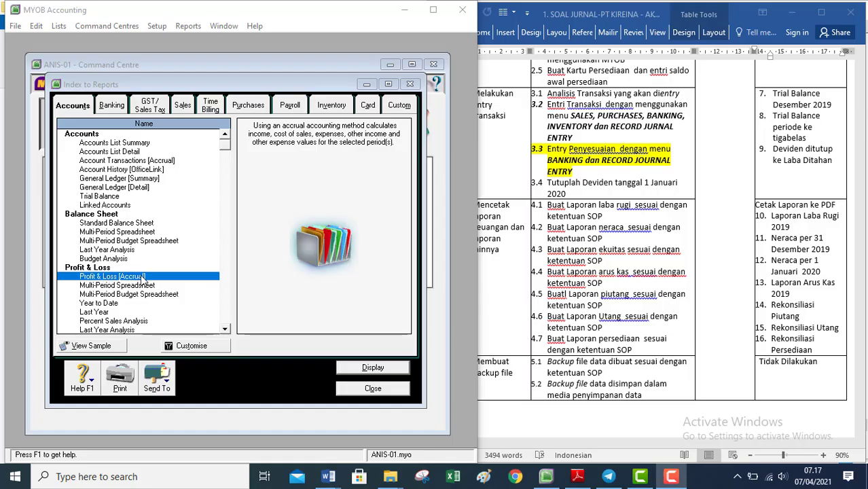
click(203, 347)
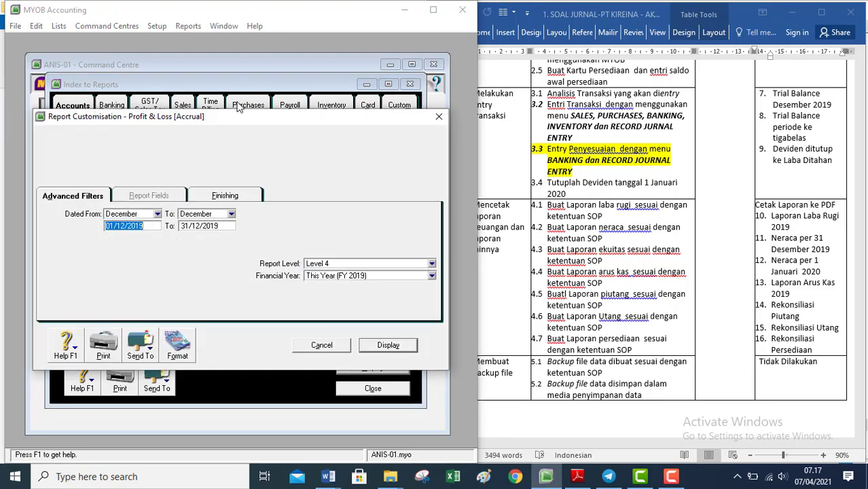
drag(239, 122, 280, 68)
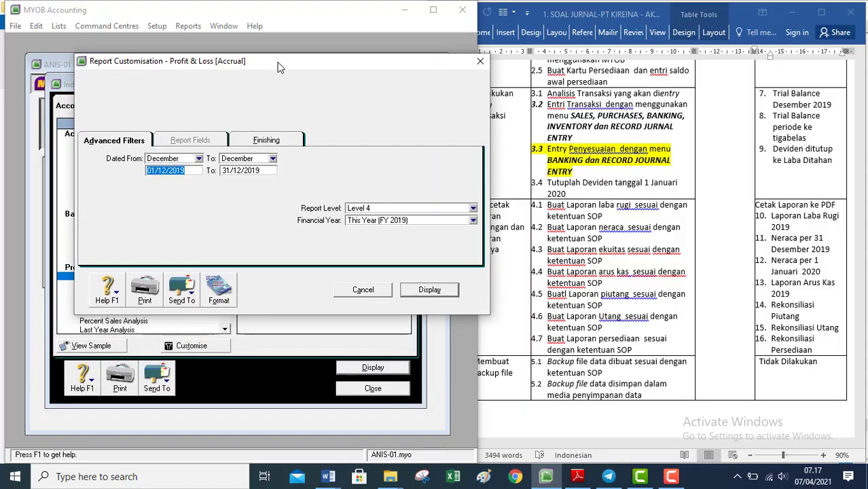
click(198, 159)
click(184, 171)
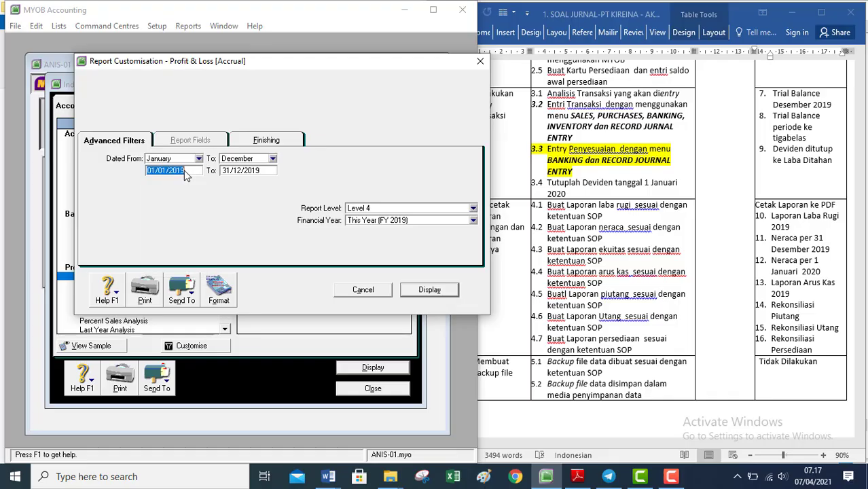
click(272, 159)
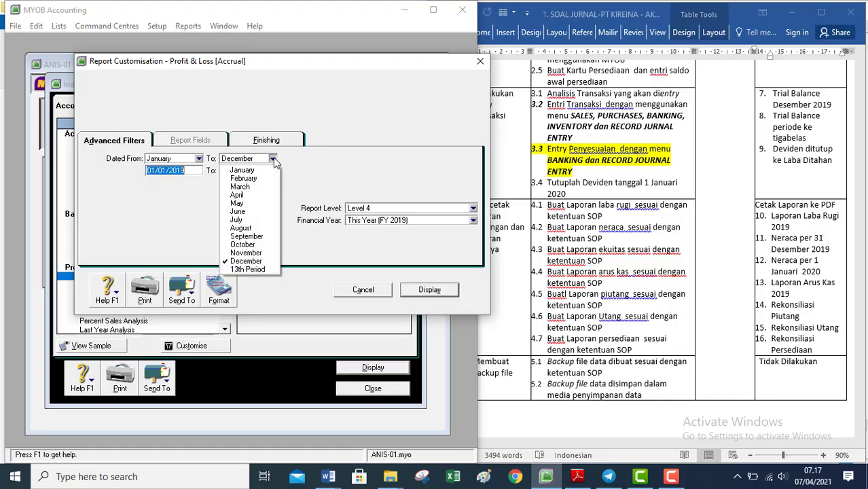
click(268, 270)
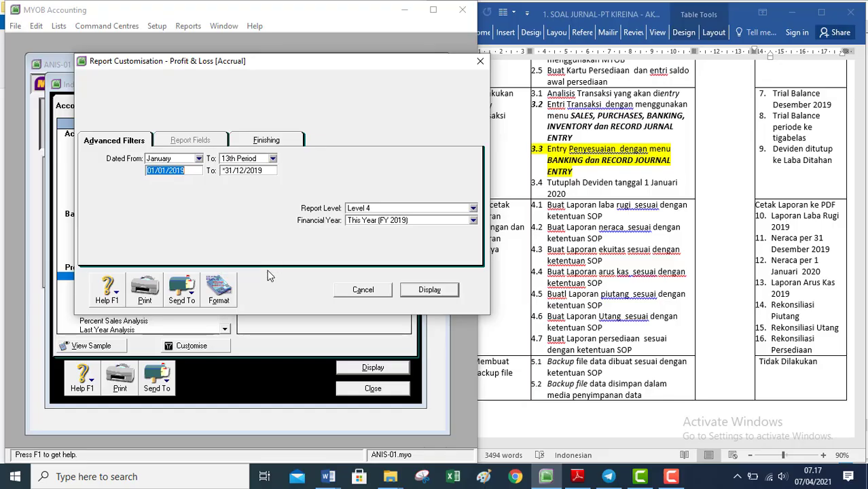
- Export the Profit & Loss report as a PDF to the Backup folder, appending a hyphen and the preparer's name to the default file name
click(193, 298)
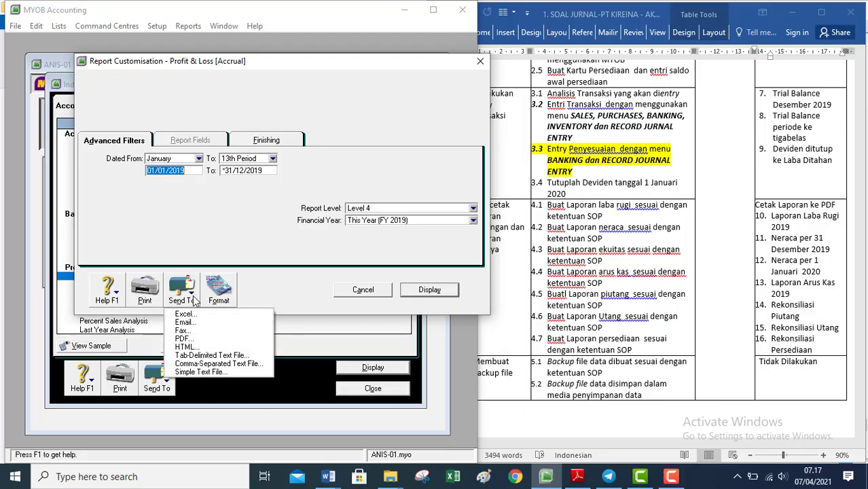
click(191, 340)
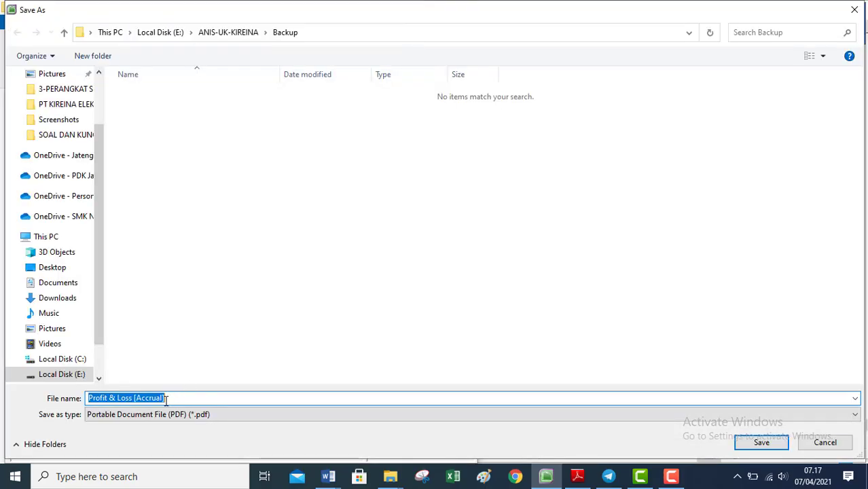
click(174, 399)
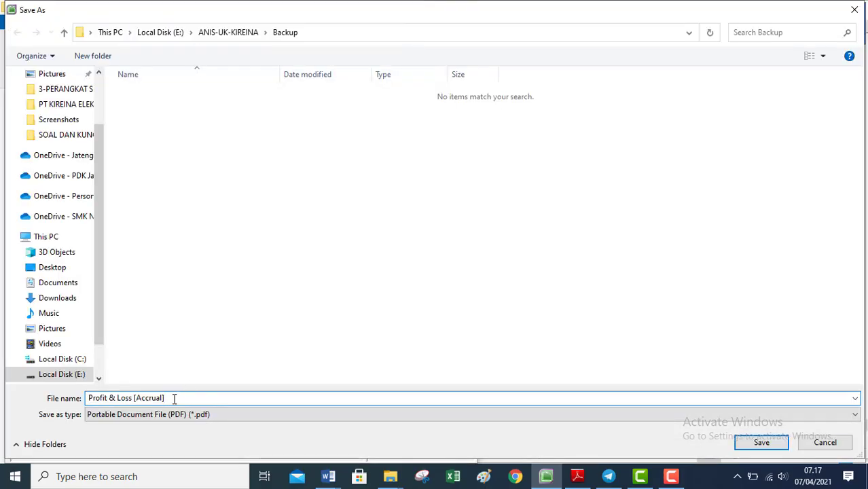
text(-)
text(ANIS)
click(753, 444)
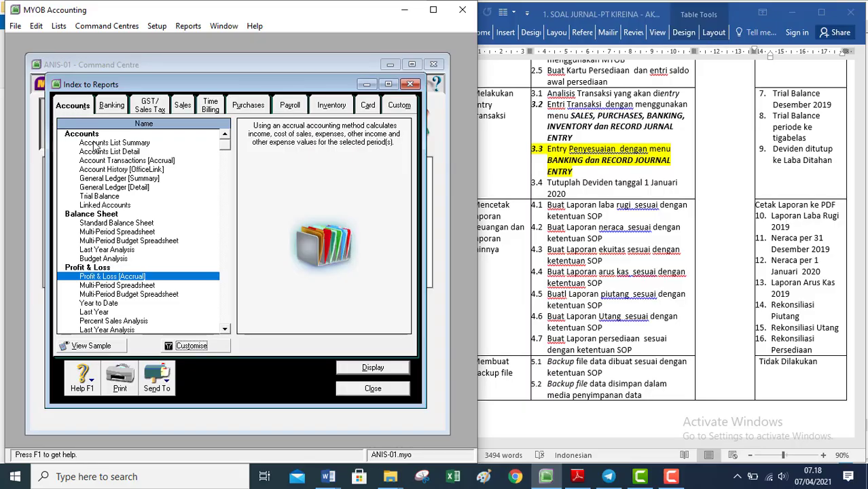
- Export the Standard Balance Sheet for the 13th Period of FY 2019 as a PDF, appending a hyphen and the preparer's name to the file name
click(116, 224)
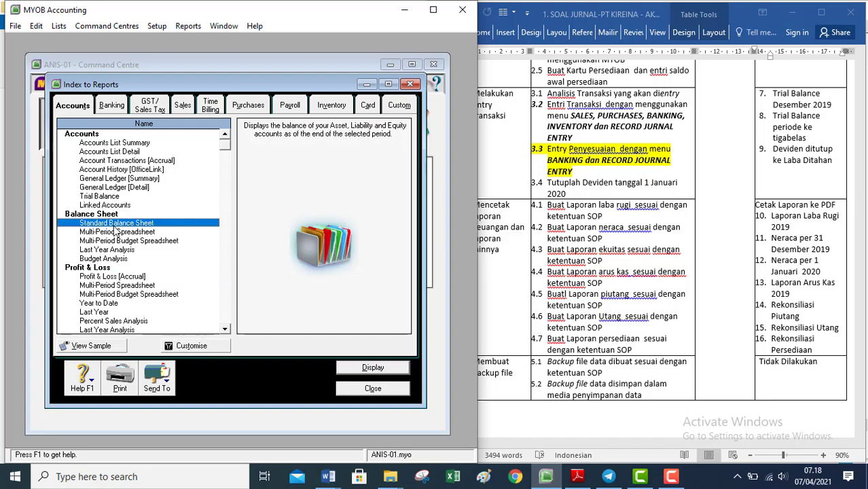
click(193, 346)
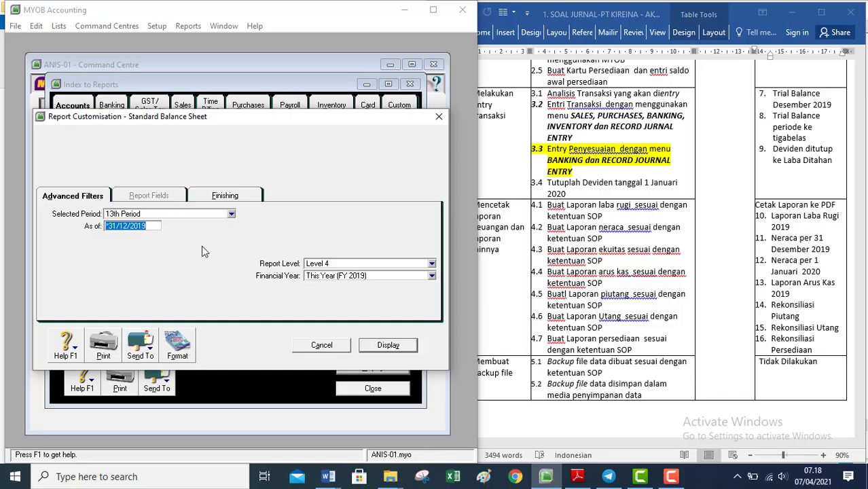
click(155, 350)
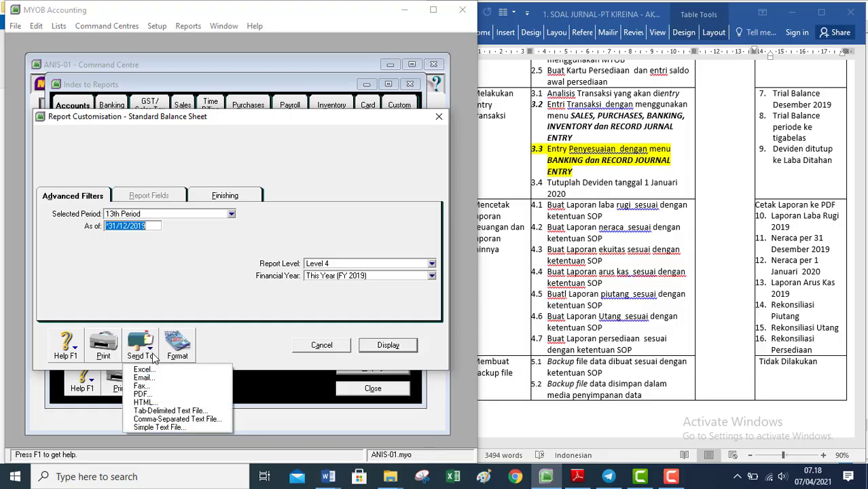
click(156, 394)
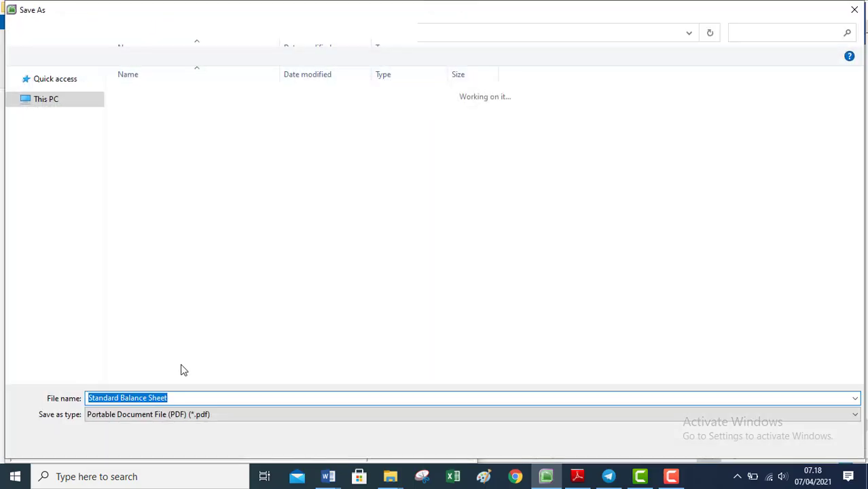
click(191, 398)
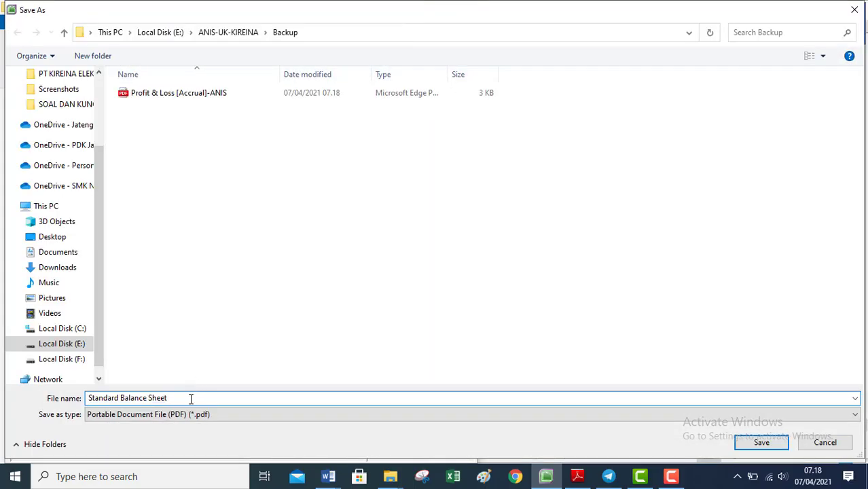
text(-ANIS)
click(761, 445)
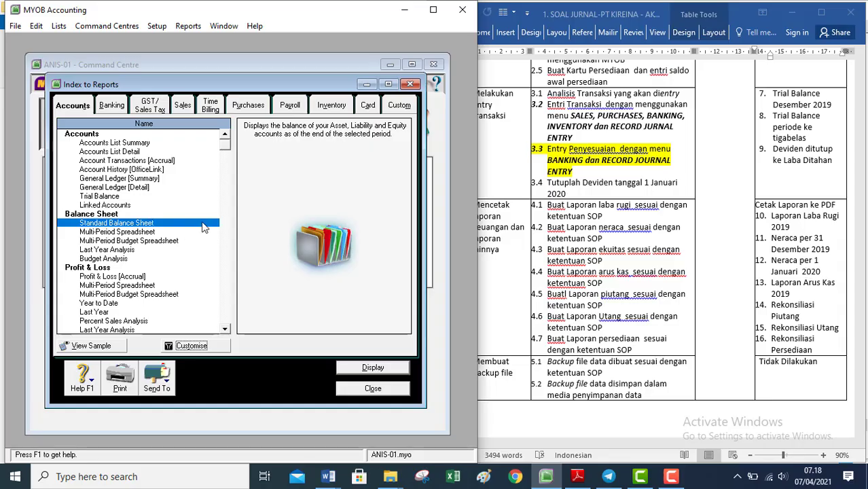
- Customise the Standard Balance Sheet for January of Next Year (FY 2020)
click(191, 345)
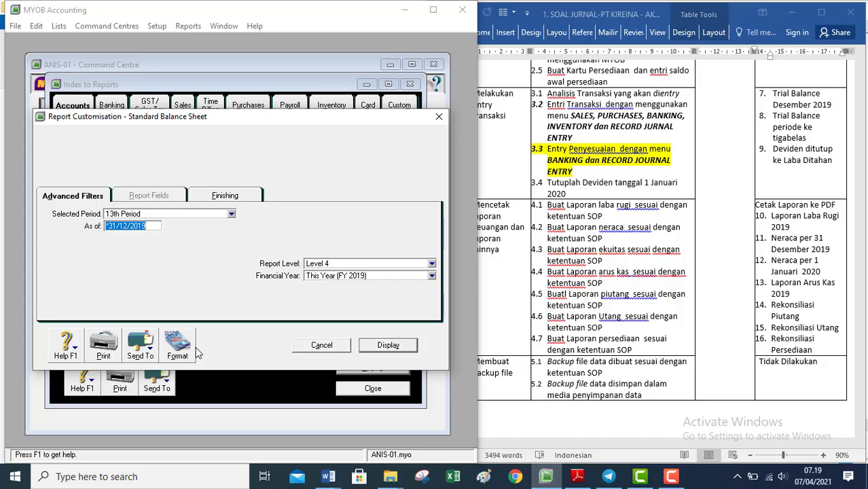
click(231, 214)
click(176, 224)
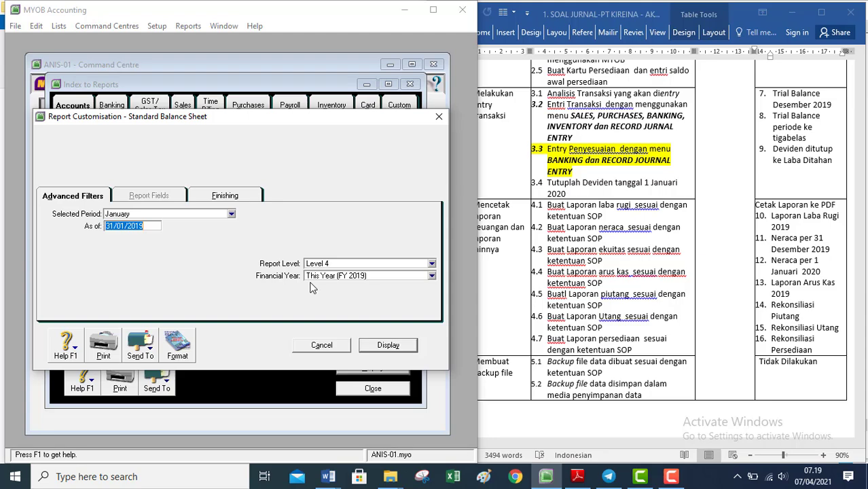
click(398, 277)
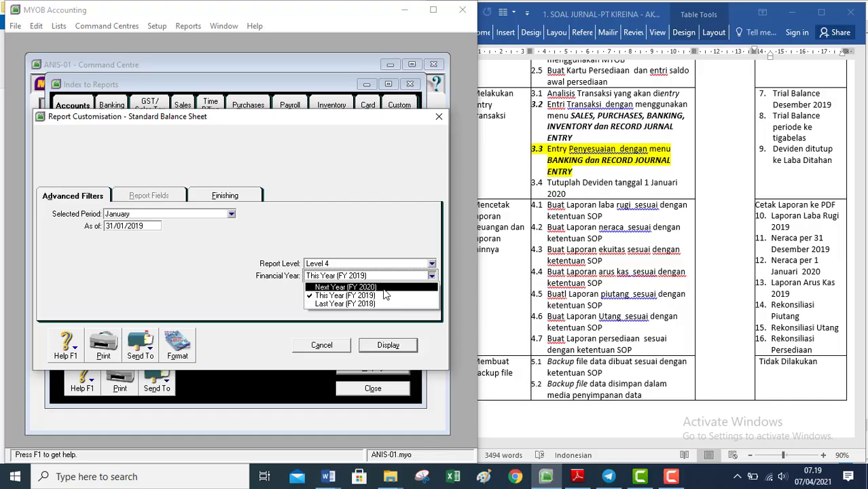
click(384, 288)
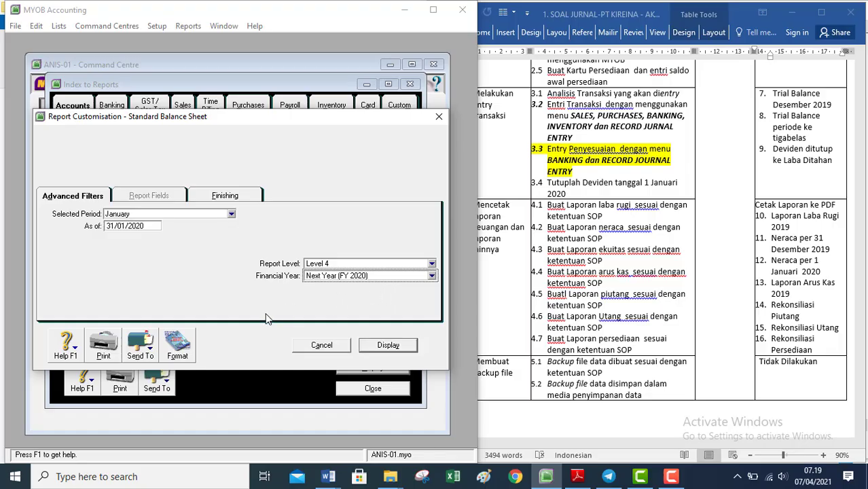
- Export the January 2020 balance sheet as a PDF to the Backup folder, appending "-1JAN-" and the preparer's name to the file name
click(151, 351)
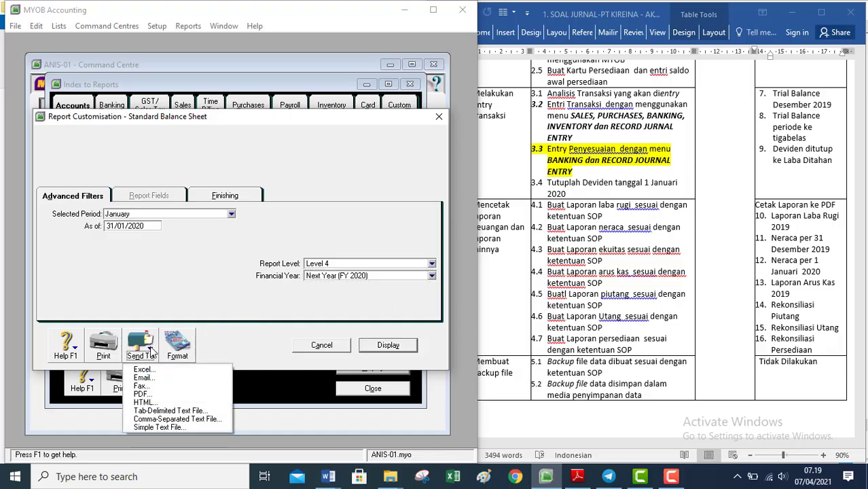
click(151, 394)
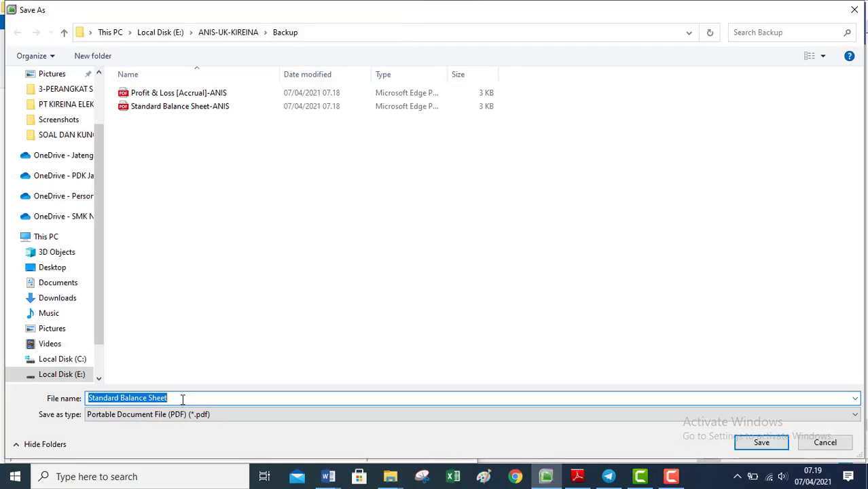
click(183, 400)
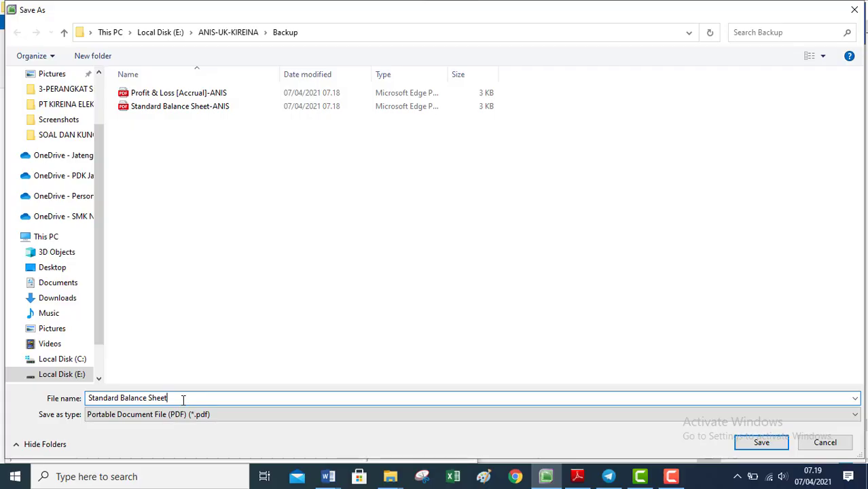
text(-)
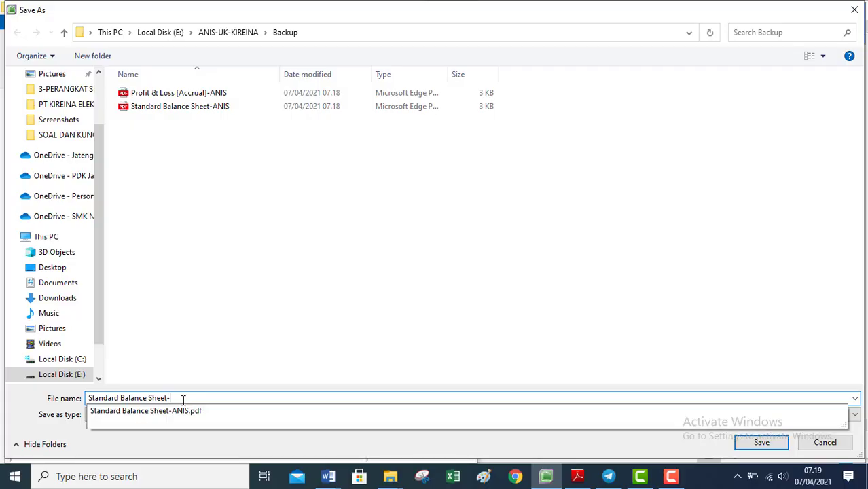
text(1JAN)
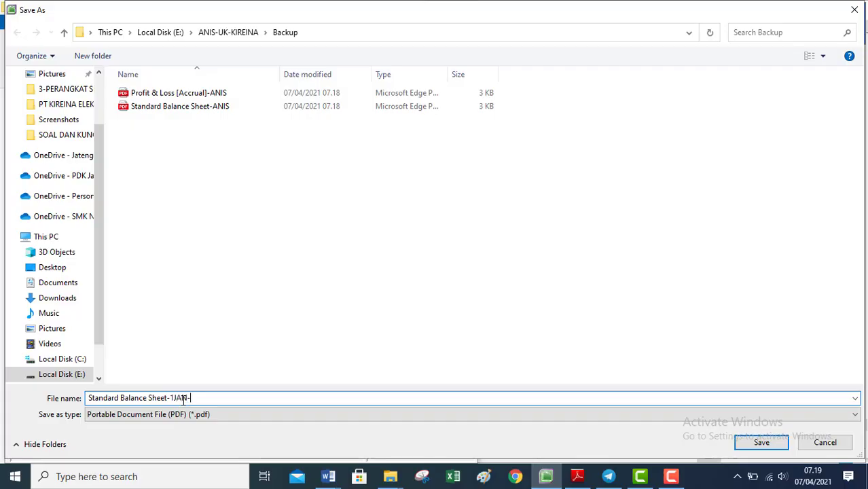
text(-ANIS)
click(761, 442)
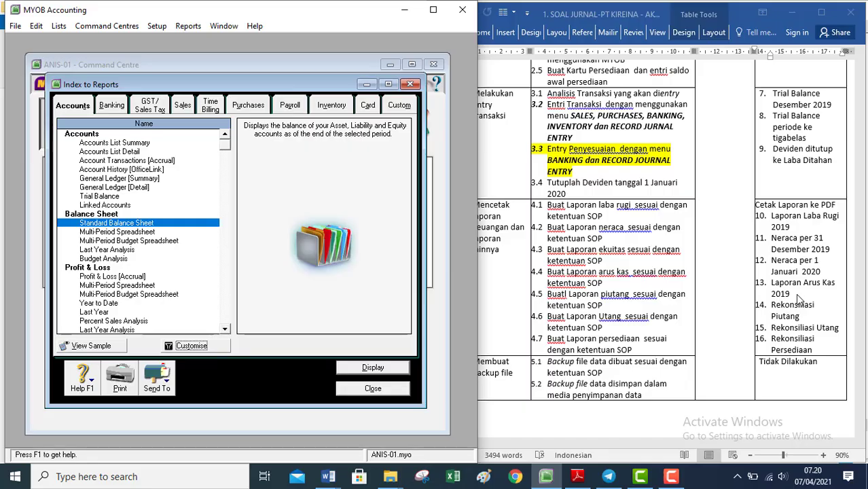
- Customise the Statement of Cash Flow banking report to cover January through the 13th Period
click(111, 106)
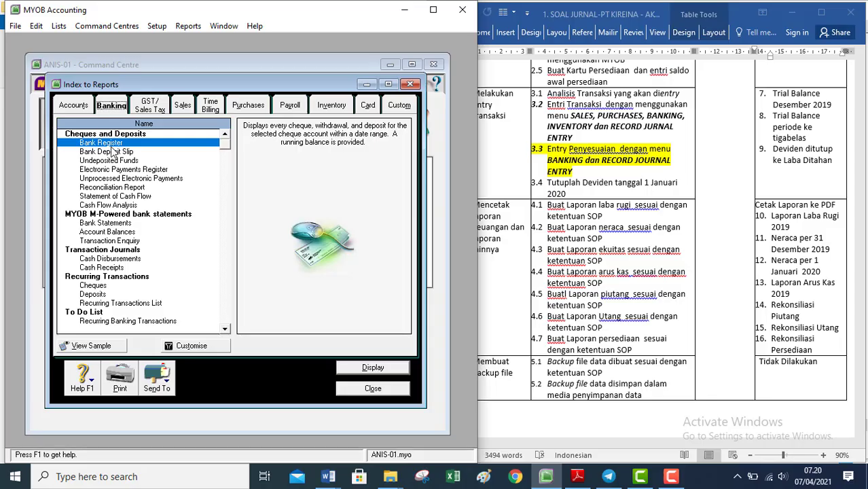
click(127, 197)
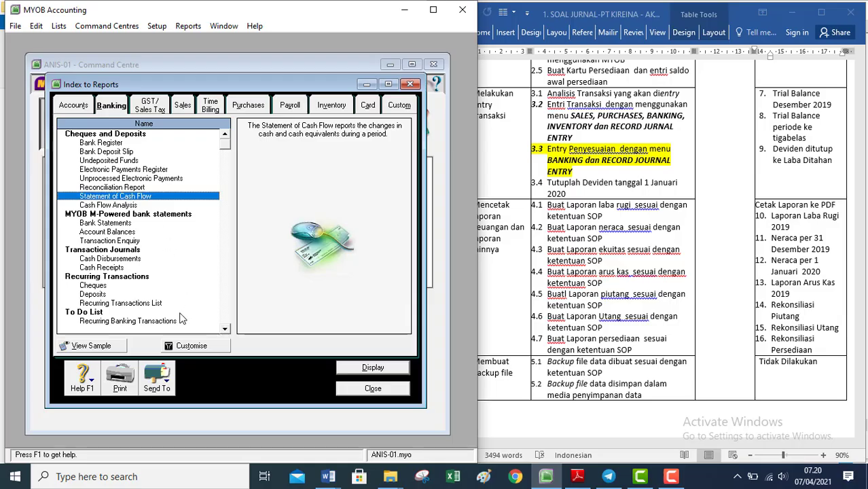
click(184, 347)
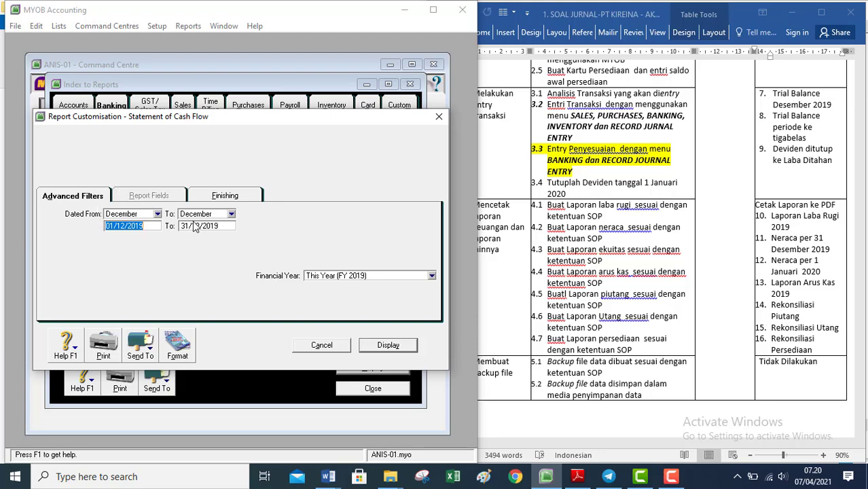
click(158, 214)
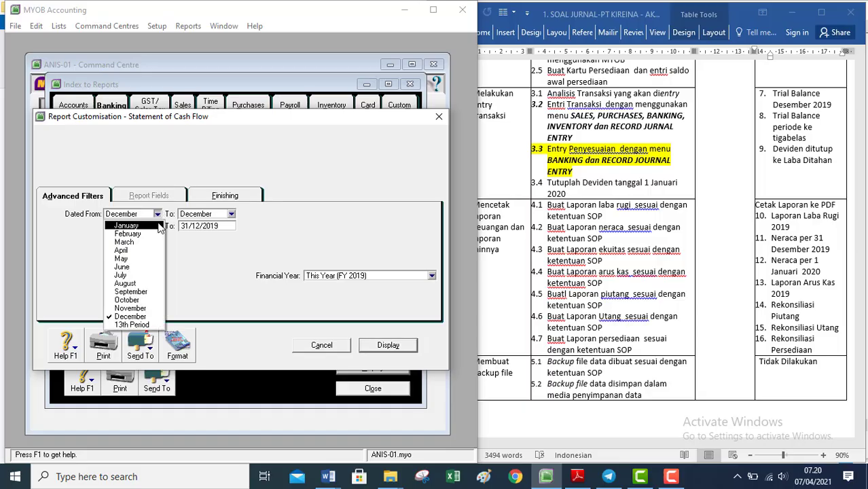
click(127, 226)
click(230, 214)
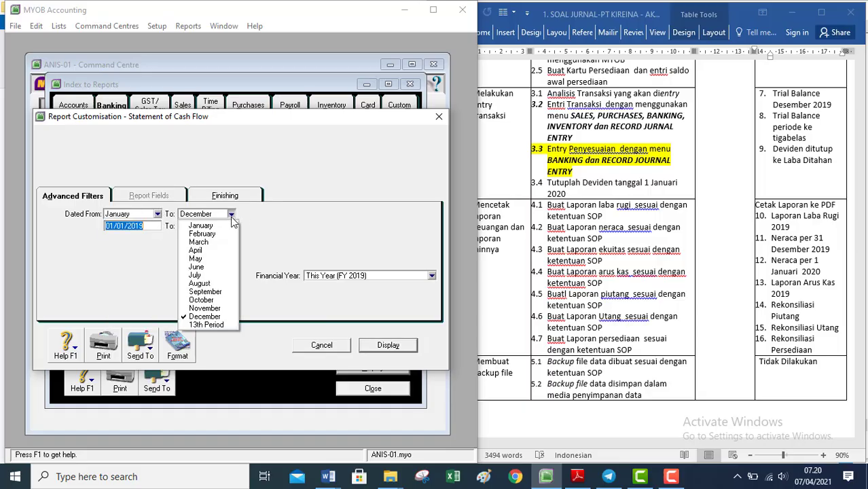
click(217, 326)
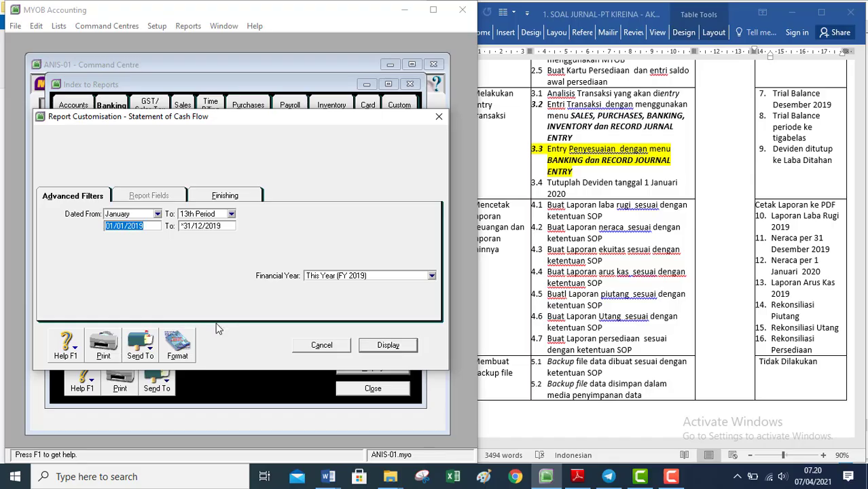
- Export the Statement of Cash Flow as a PDF to the Backup folder, appending a hyphen and the preparer's name to the file name
click(155, 347)
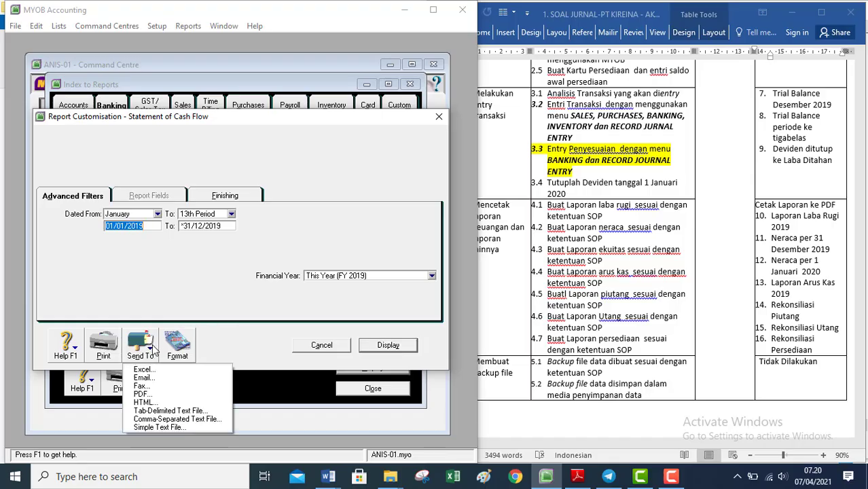
click(149, 394)
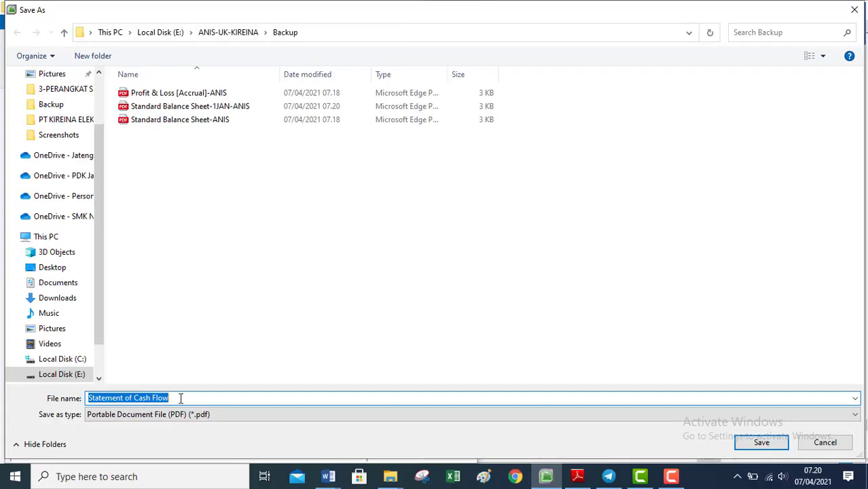
click(181, 398)
text(-ANIS)
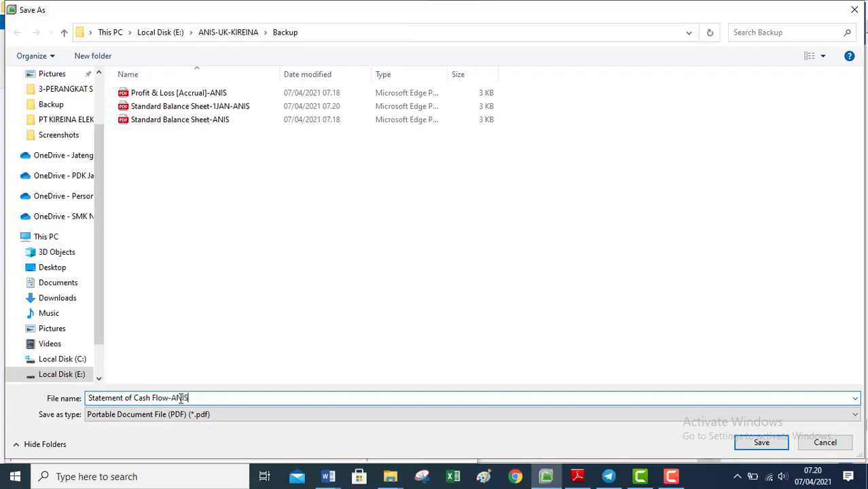
click(780, 444)
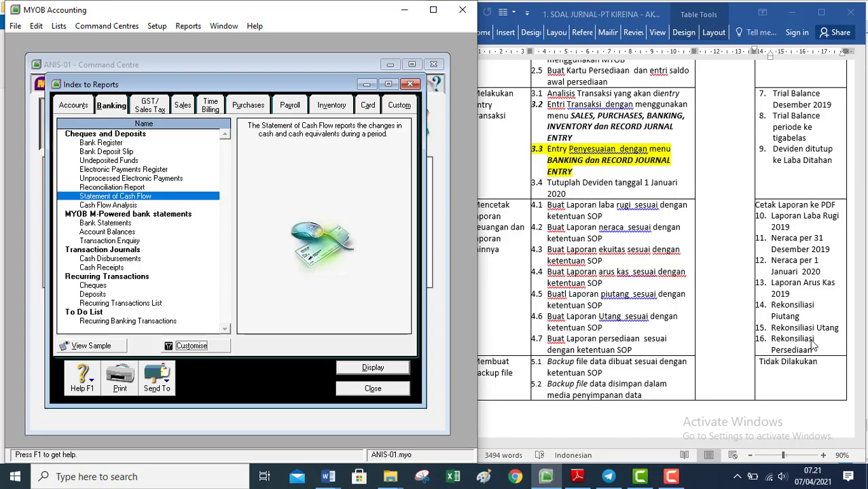
- Customise the receivables Reconciliation Summary report, setting the receivables date to *31/12/2019 for the 13th period
click(182, 106)
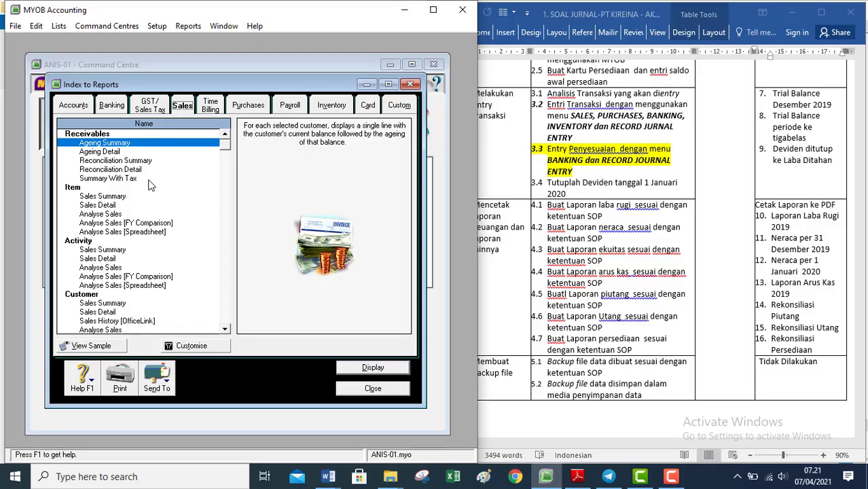
click(135, 161)
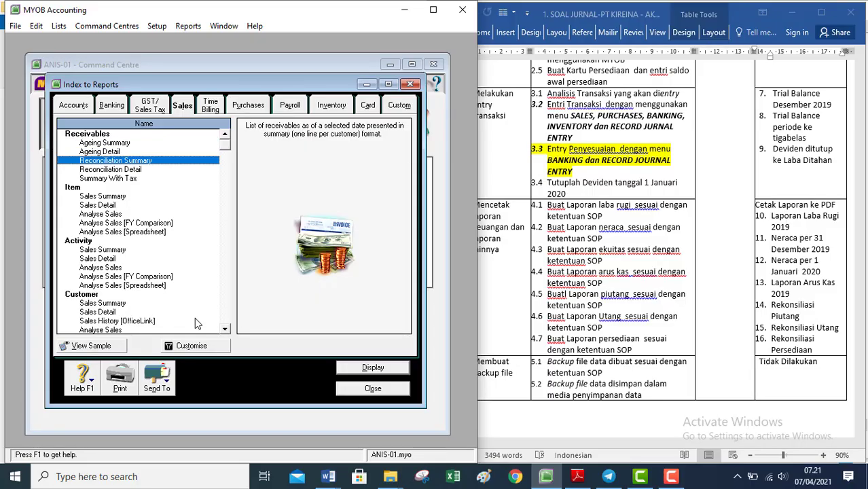
click(194, 346)
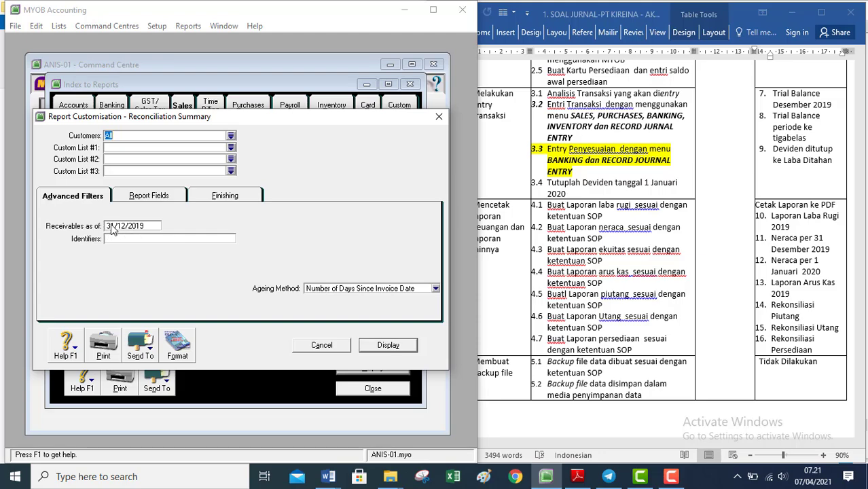
click(109, 227)
click(109, 227)
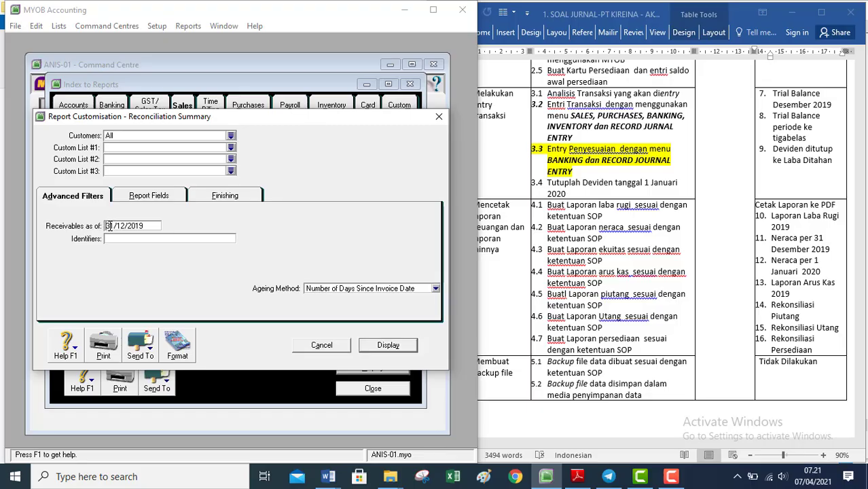
- Export the receivables Reconciliation Summary as a PDF to the Backup folder, appending "-PIUTANG-" and the preparer's name to the file name
click(151, 355)
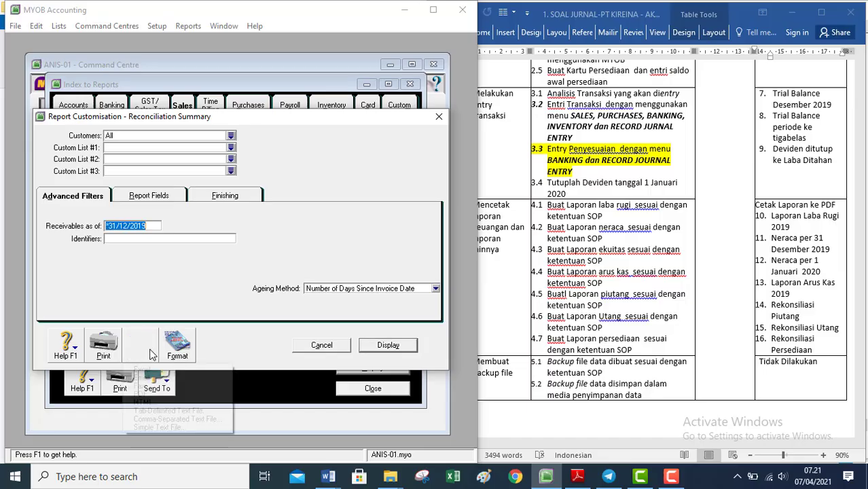
click(151, 395)
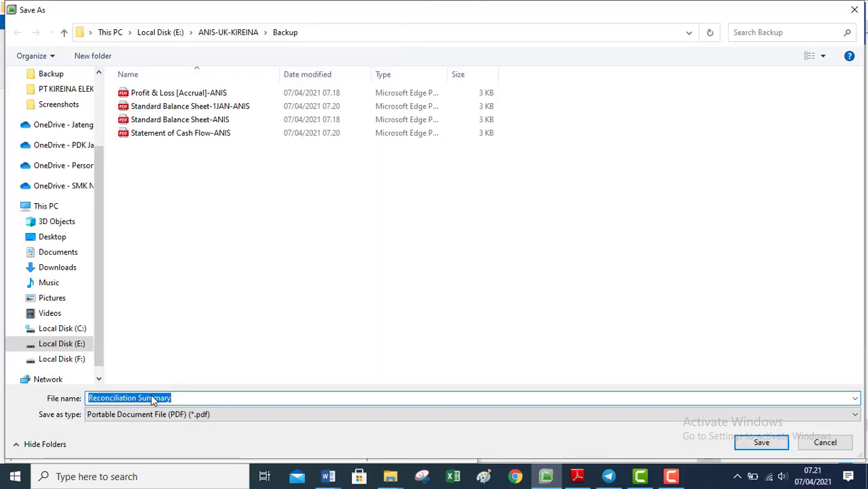
click(180, 399)
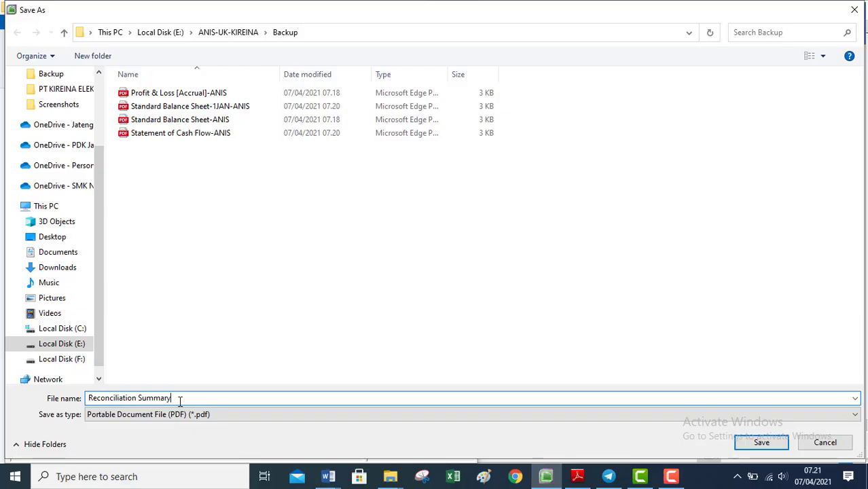
text(-PIUTANG-ANIS)
click(758, 443)
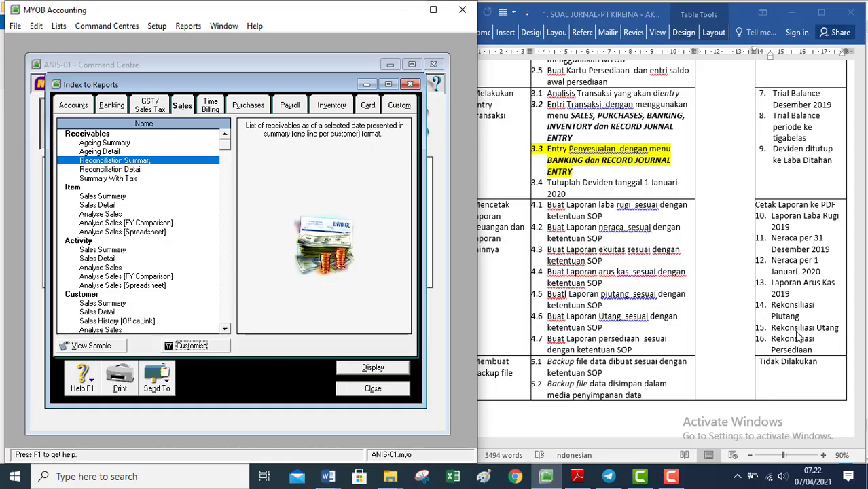
- Customise the payables Reconciliation Summary report, setting the payables date to *31/12/2019 for the 13th period
click(247, 108)
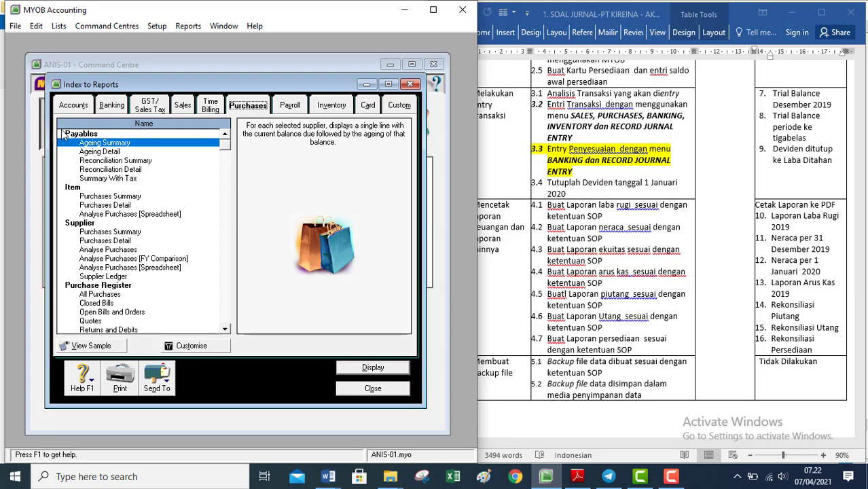
click(145, 161)
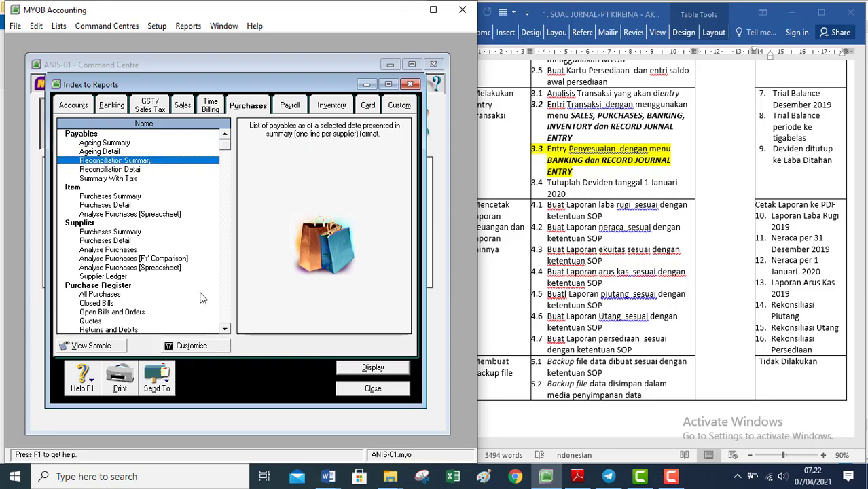
click(191, 346)
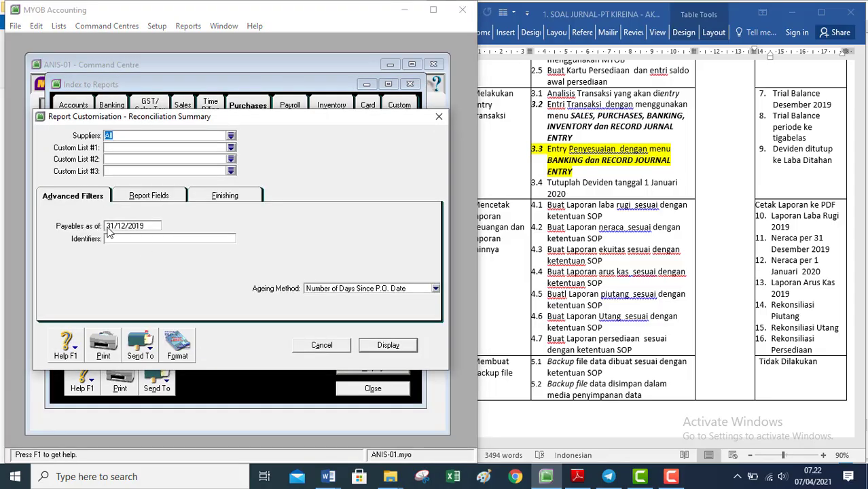
click(109, 226)
click(109, 227)
- Export the payables Reconciliation Summary as a PDF to the Backup folder, appending "-UTANG-" and the preparer's name to the file name
click(152, 354)
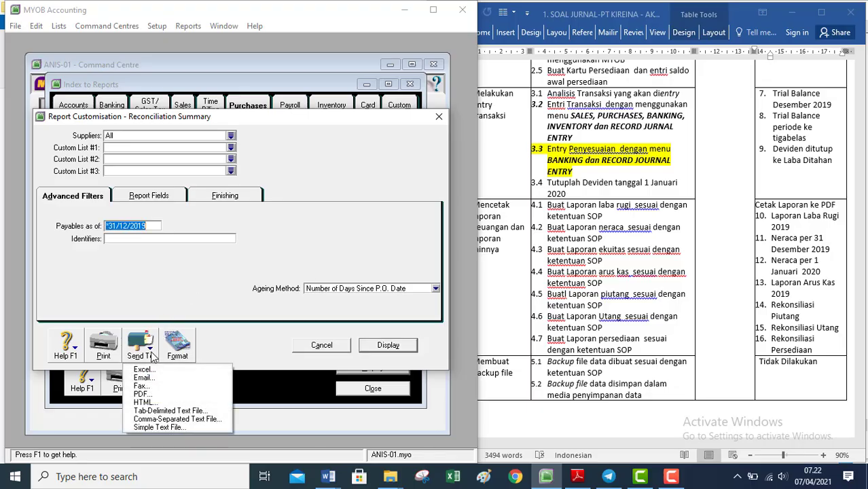
click(149, 394)
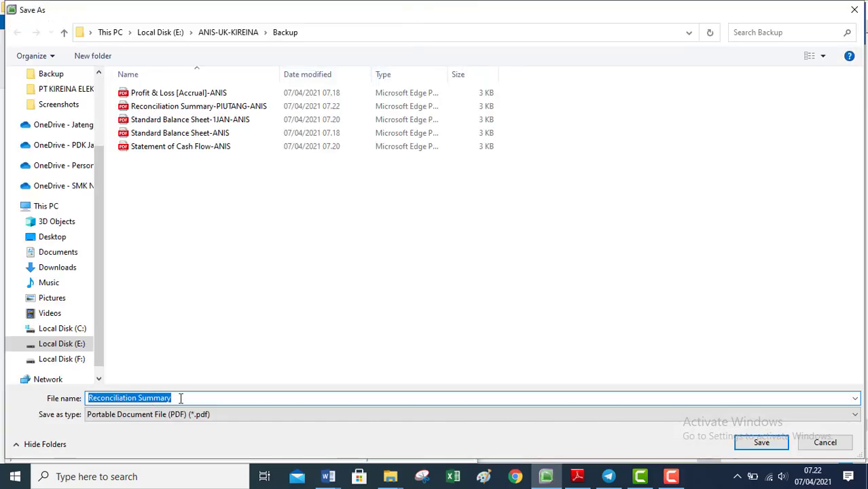
click(180, 398)
text(-)
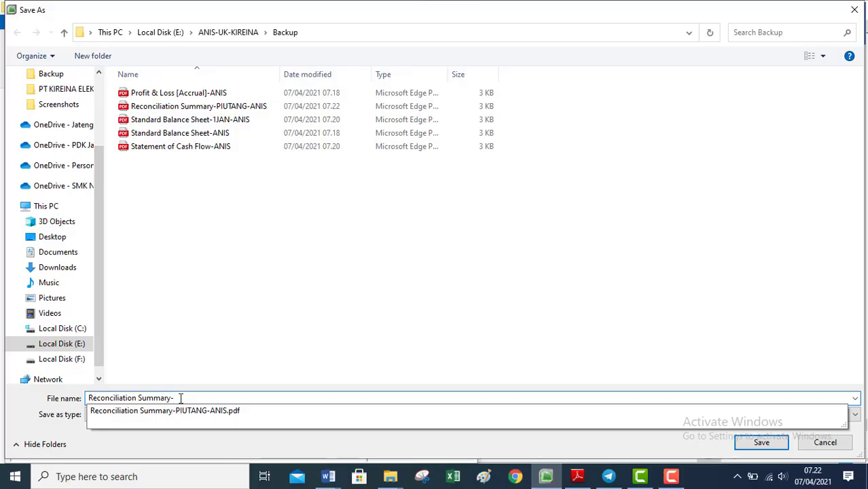
text(UTANG-)
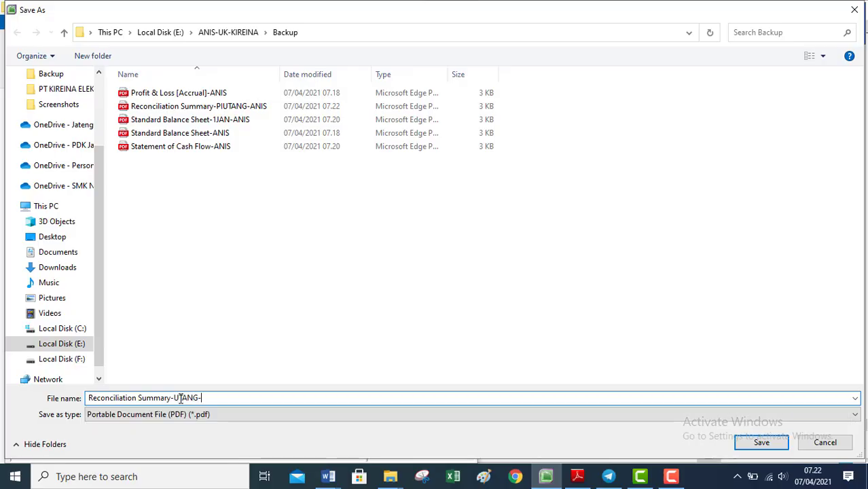
text(ANIS)
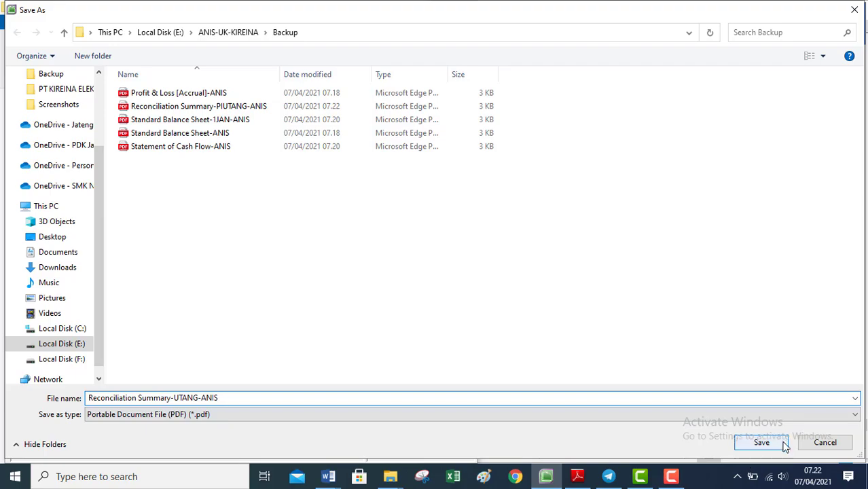
click(783, 443)
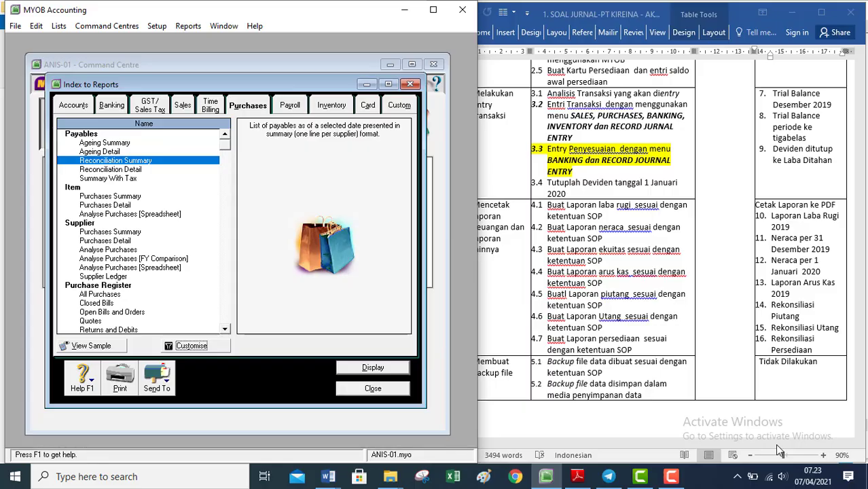
- Export the Inventory Value Reconciliation report as of *31/12/2019 as a PDF to the Backup folder, appending a hyphen and the preparer's name
click(333, 108)
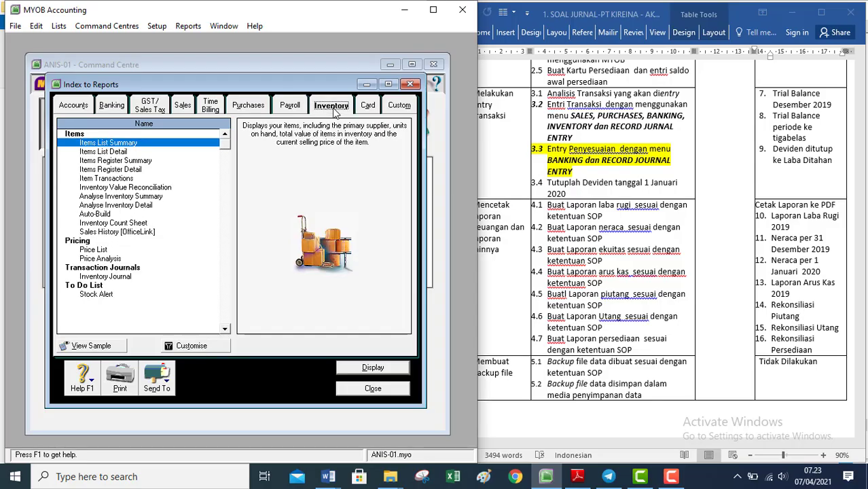
click(133, 189)
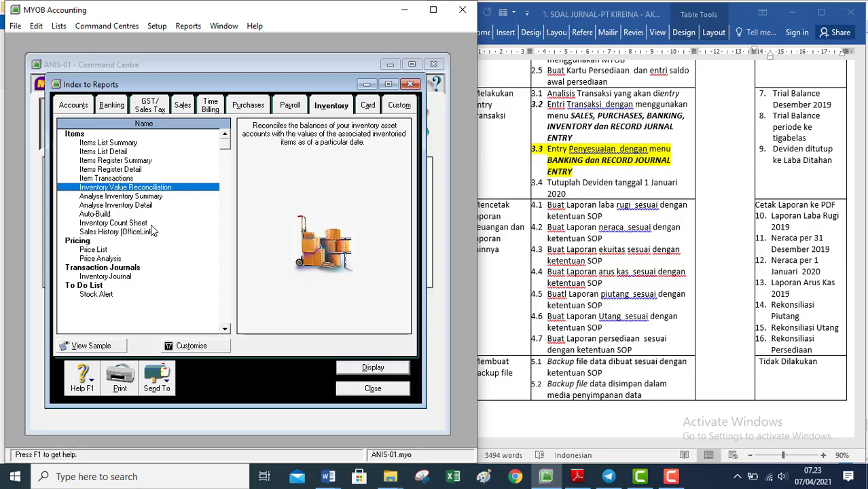
click(208, 347)
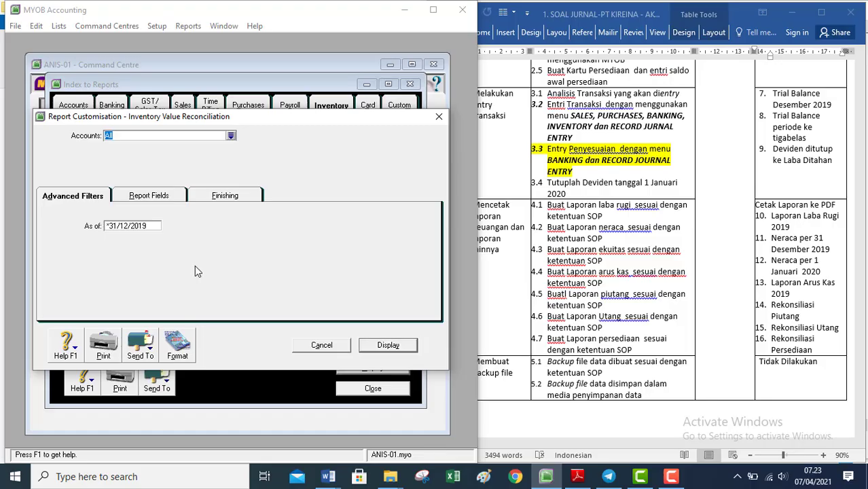
click(149, 354)
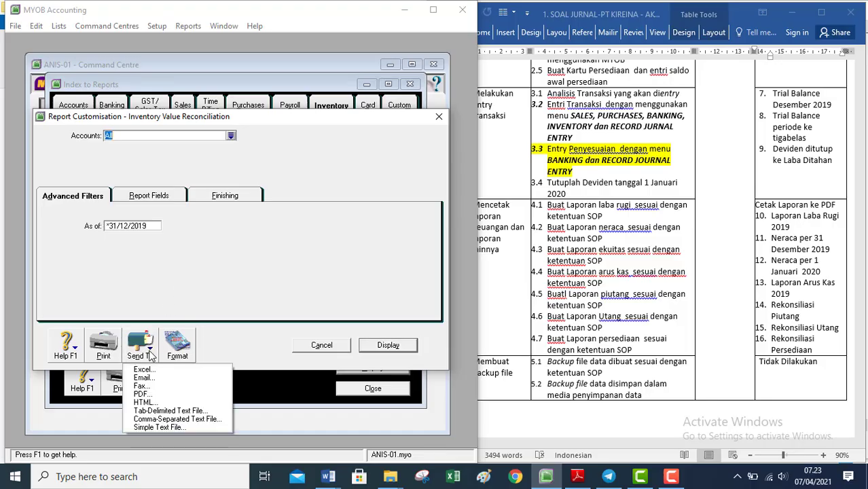
click(157, 396)
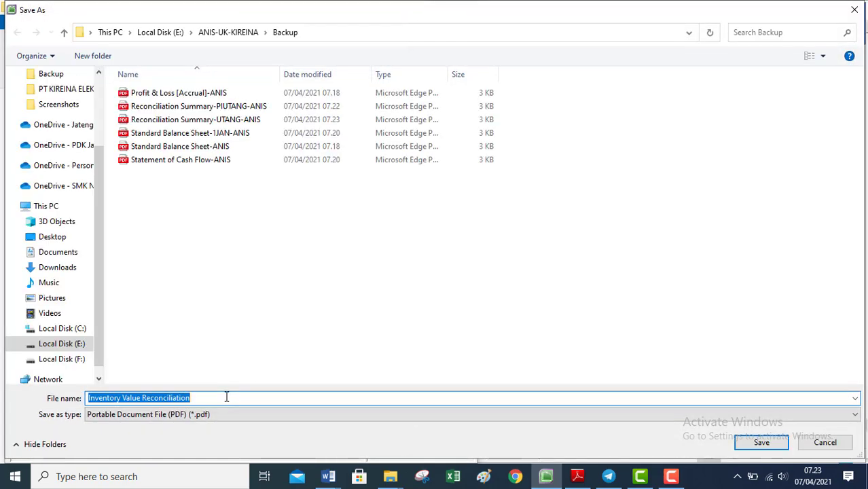
click(226, 397)
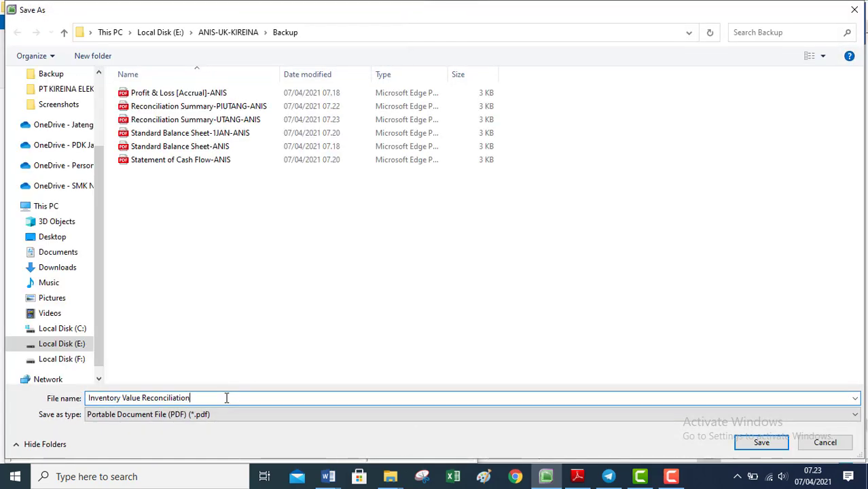
text(-ANIS)
click(764, 441)
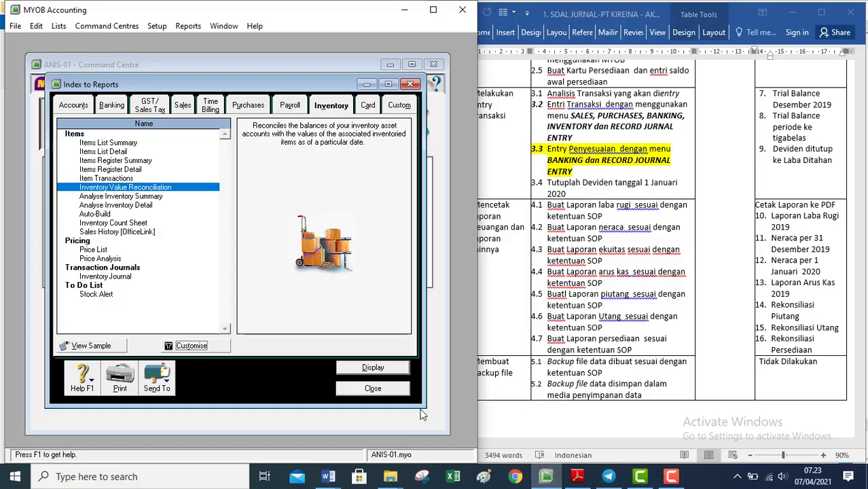
- Close the report index and check the exported PDF reports in the Backup folder
click(392, 477)
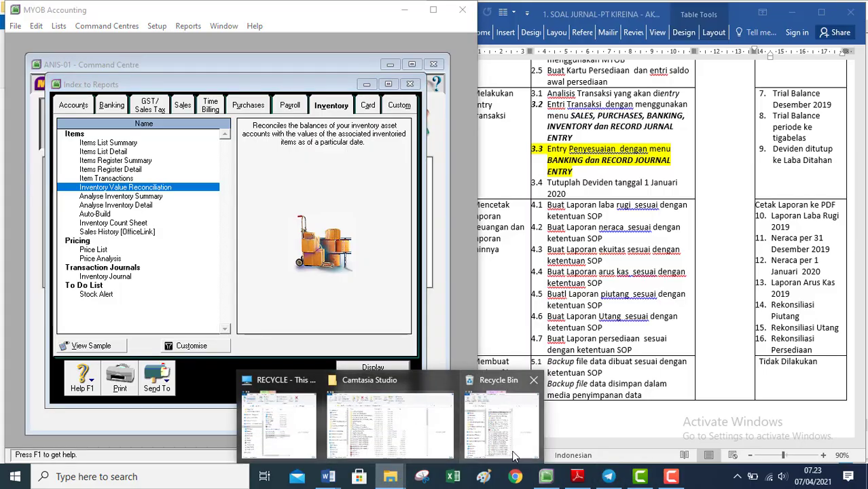
click(703, 260)
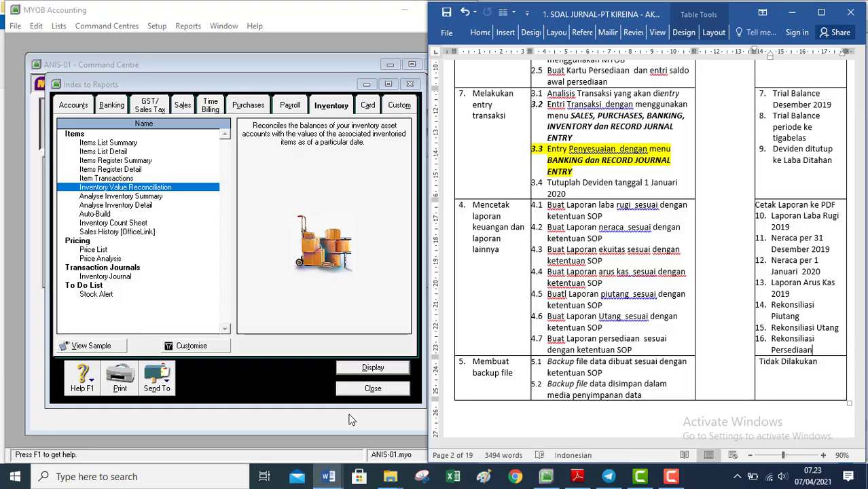
click(411, 86)
click(410, 85)
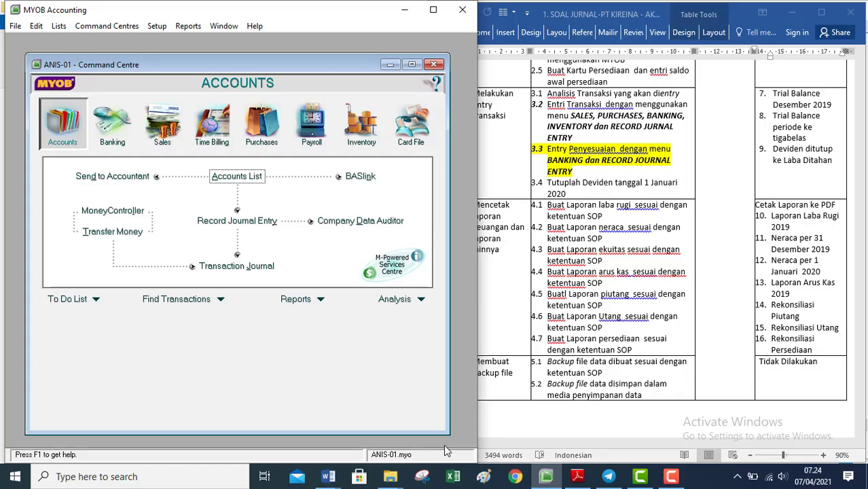
click(390, 476)
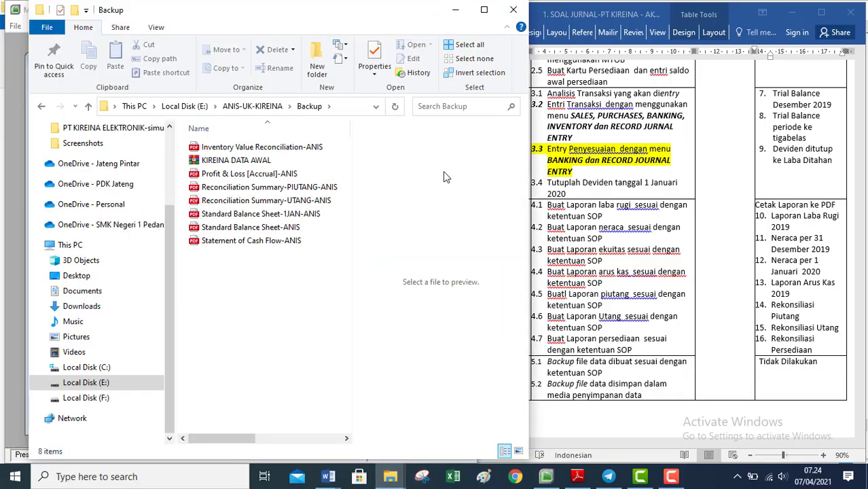
click(456, 11)
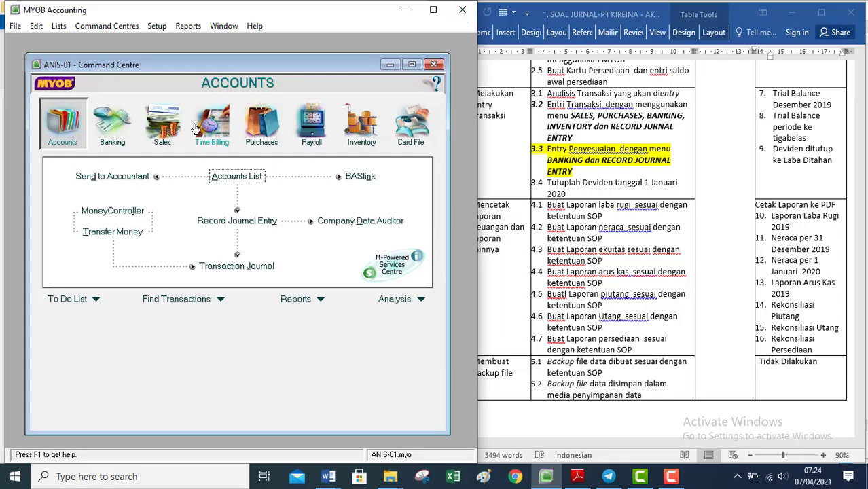
- Start a backup of the company file and M-Powered Services Centre only, without checking the company file for errors
click(18, 28)
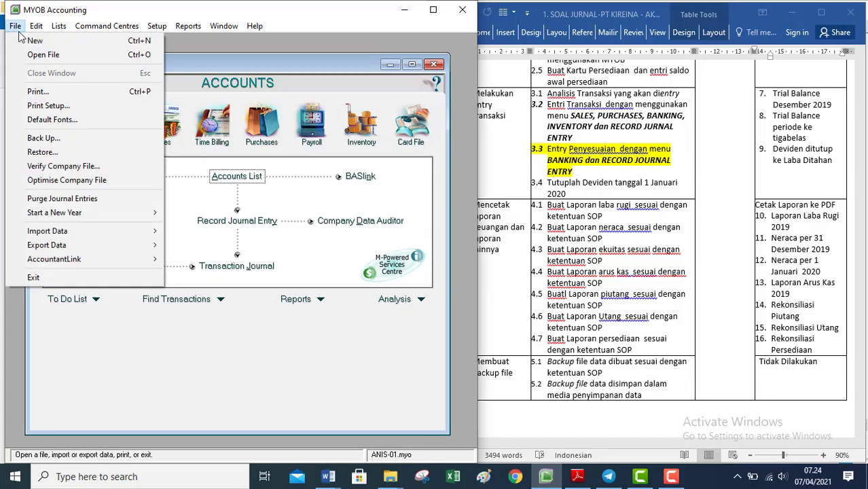
click(43, 139)
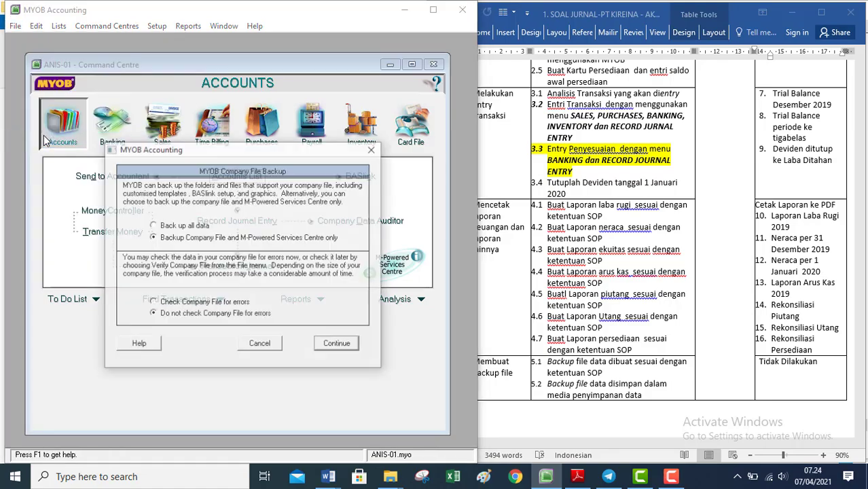
click(349, 349)
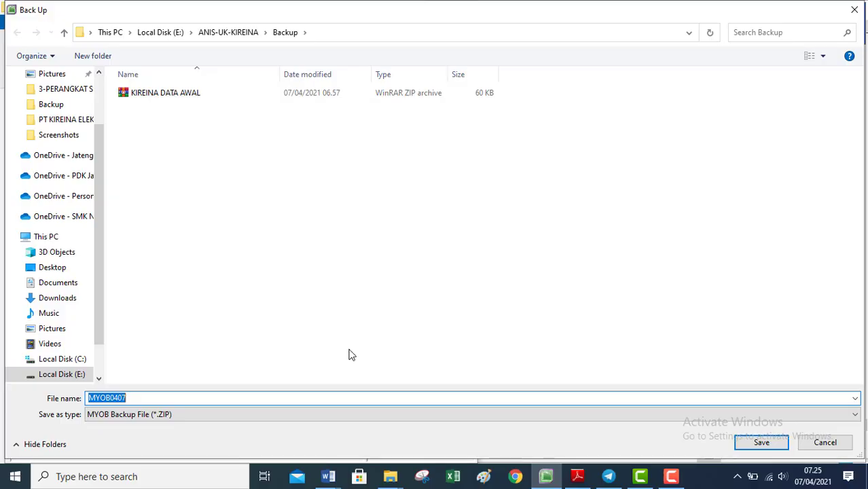
text(PT)
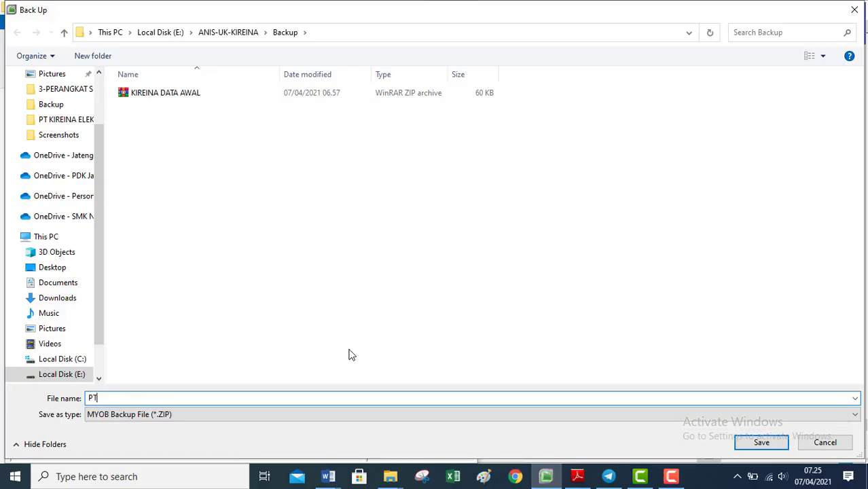
text( KIREN)
key(BackSpace)
key(BackSpace)
key(BackSpace)
key(BackSpace)
key(BackSpace)
key(BackSpace)
key(BackSpace)
key(BackSpace)
- Save the backup ZIP in the Backup folder, naming it with the preparer's name followed by "-OKE"
text(ANIS)
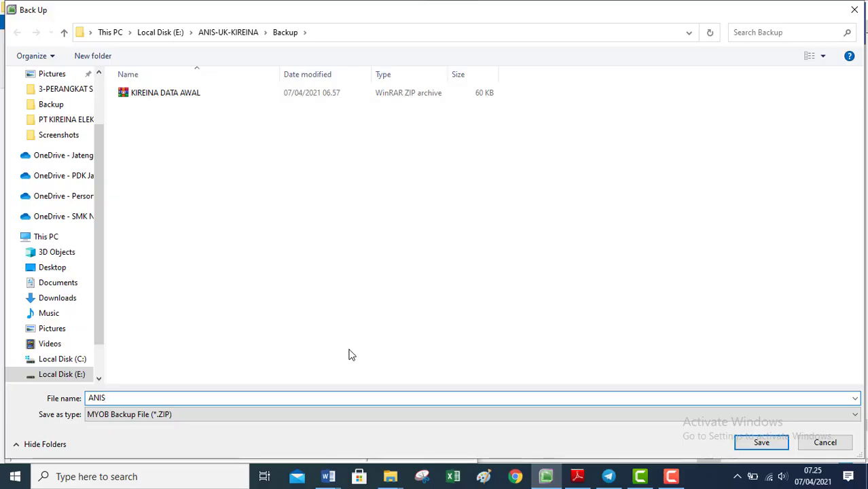
text(-OKE)
click(767, 440)
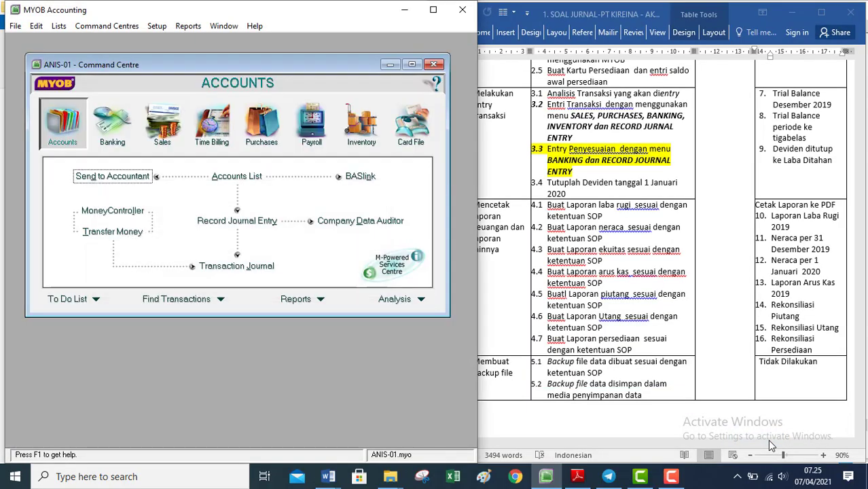
- Check the new backup archive in the Backup folder, then return to the MYOB Command Centre
click(390, 478)
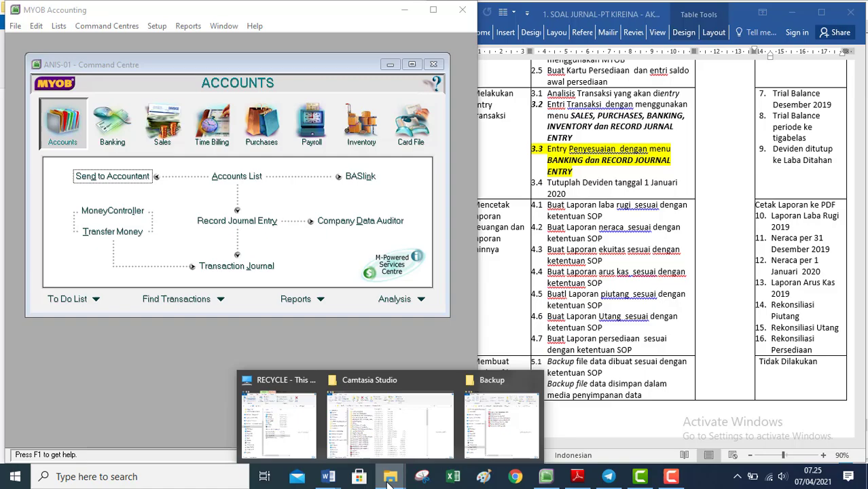
click(501, 423)
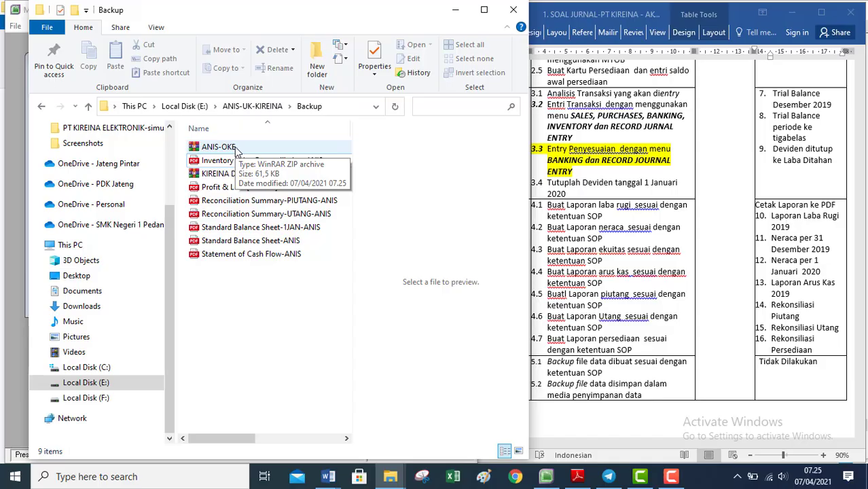
click(18, 196)
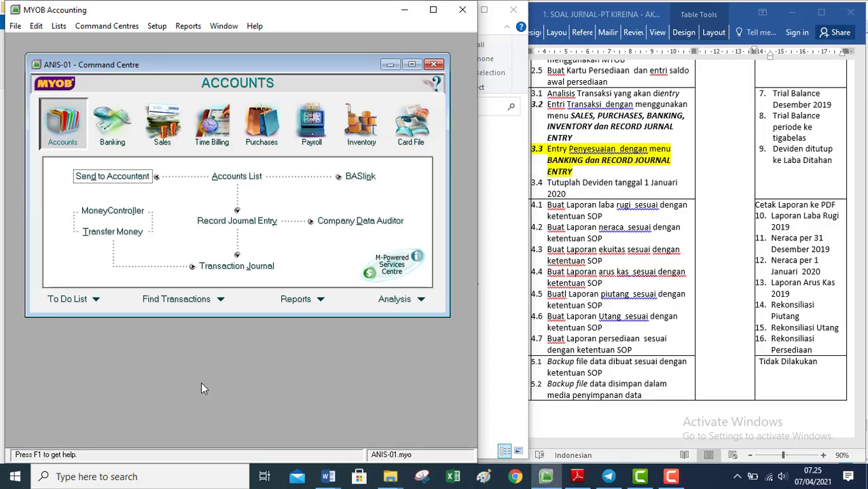